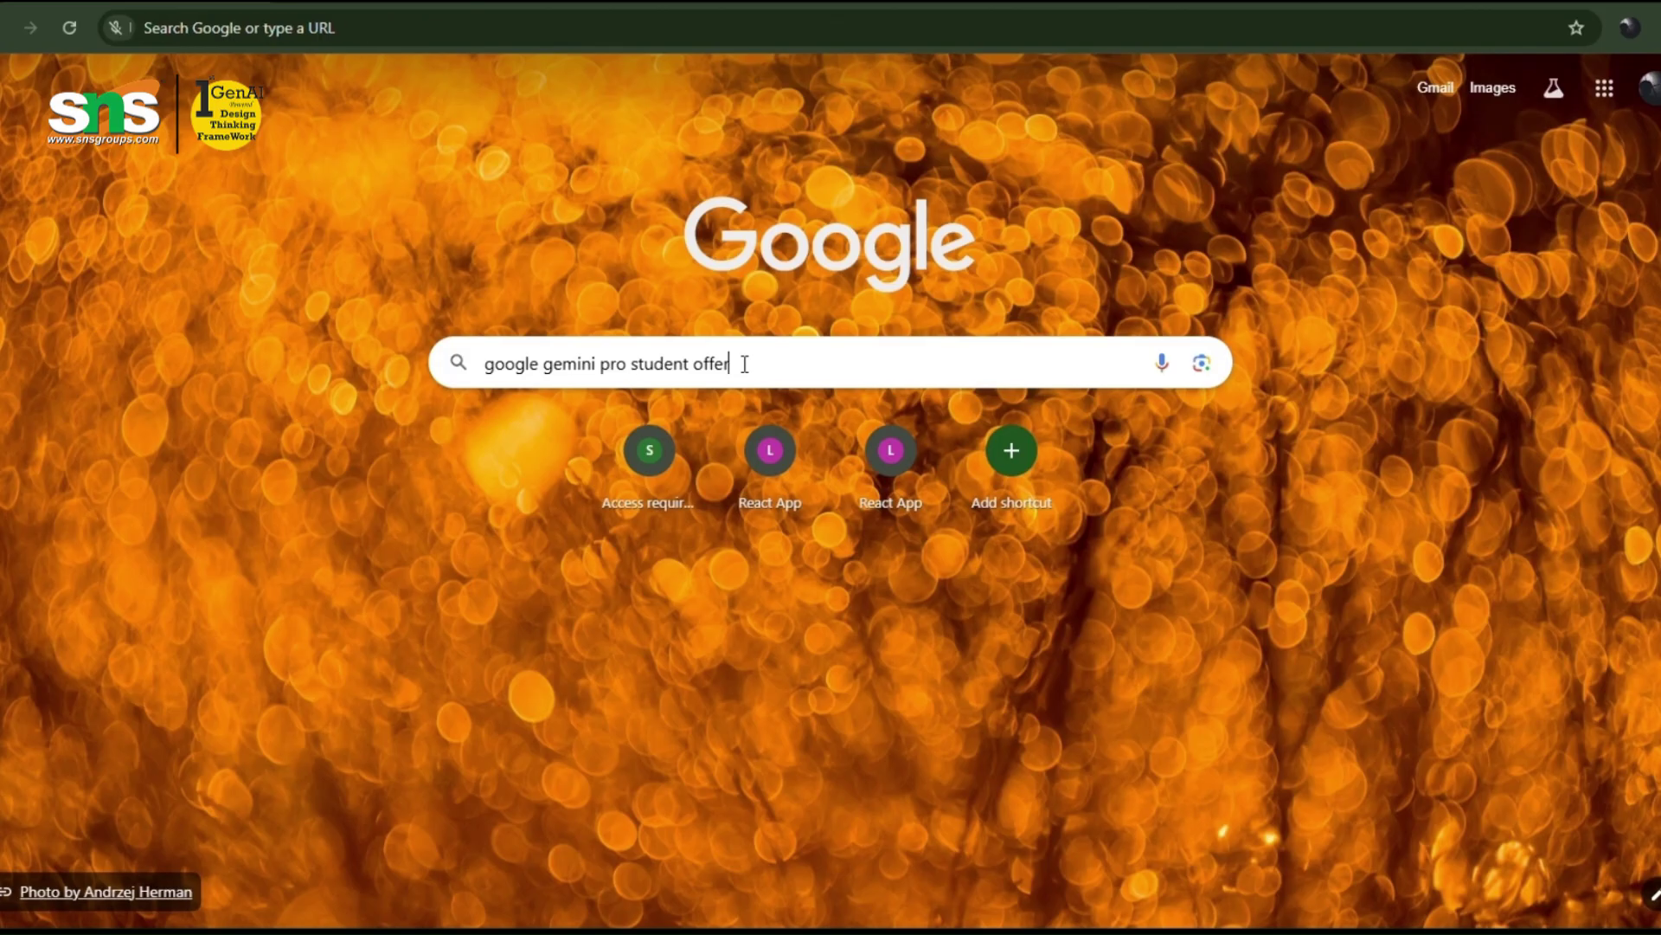
Run the Google search for 'google gemini pro student offer'
{"action": "left_click", "coordinate": [744, 364]}
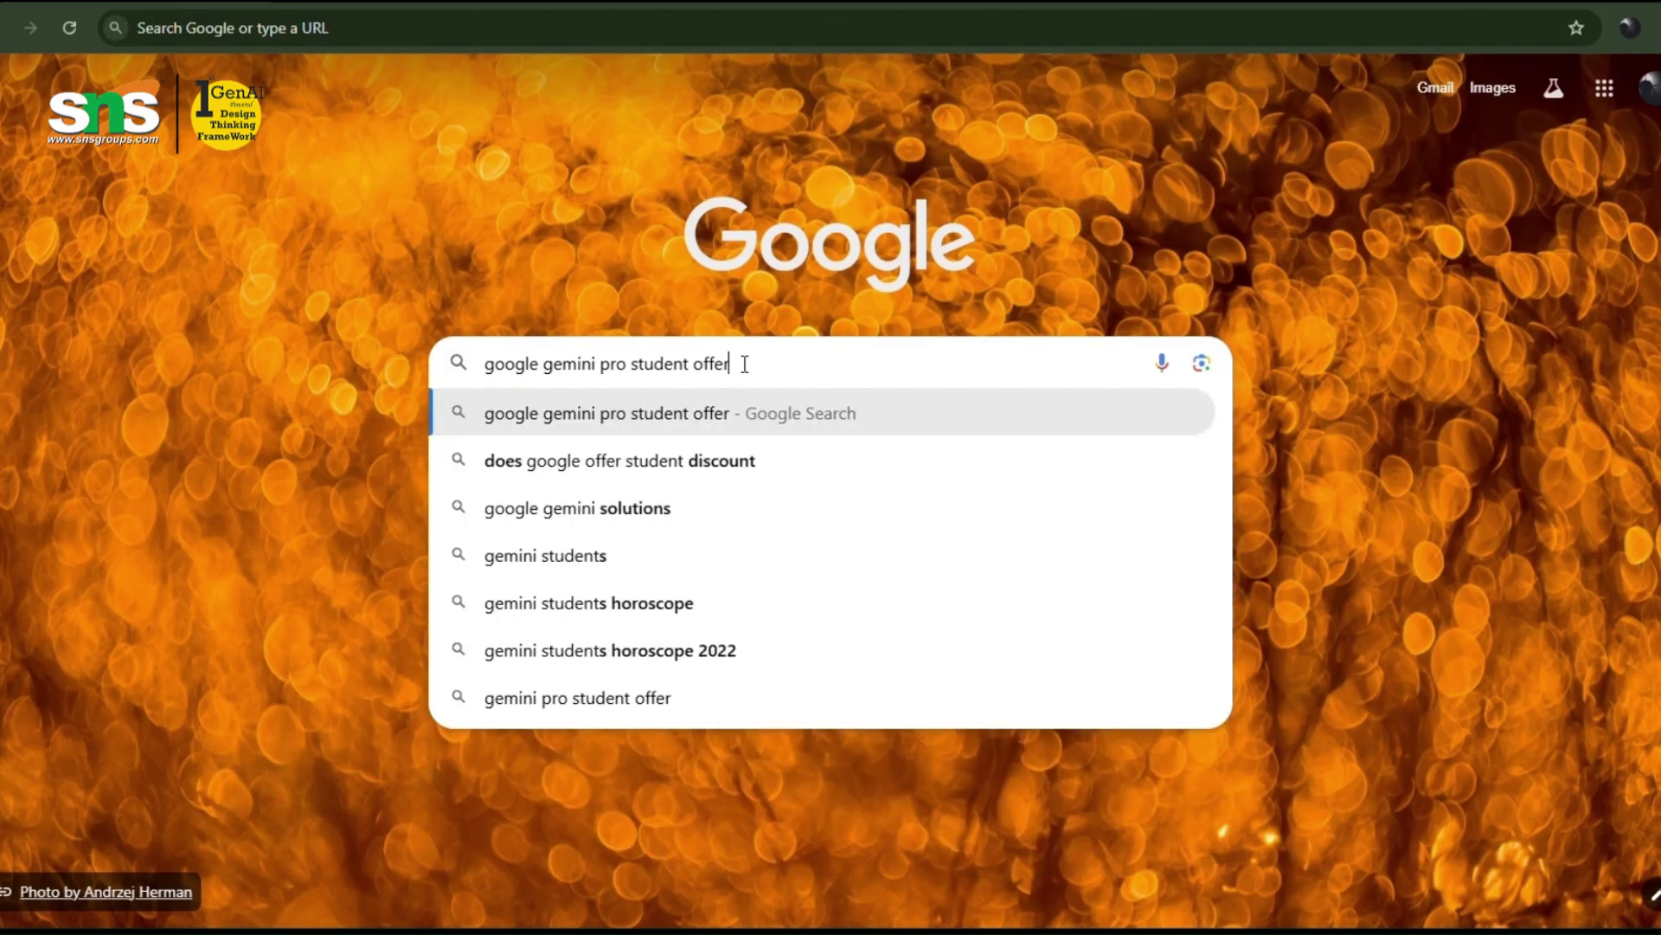
{"action": "key", "text": "Return"}
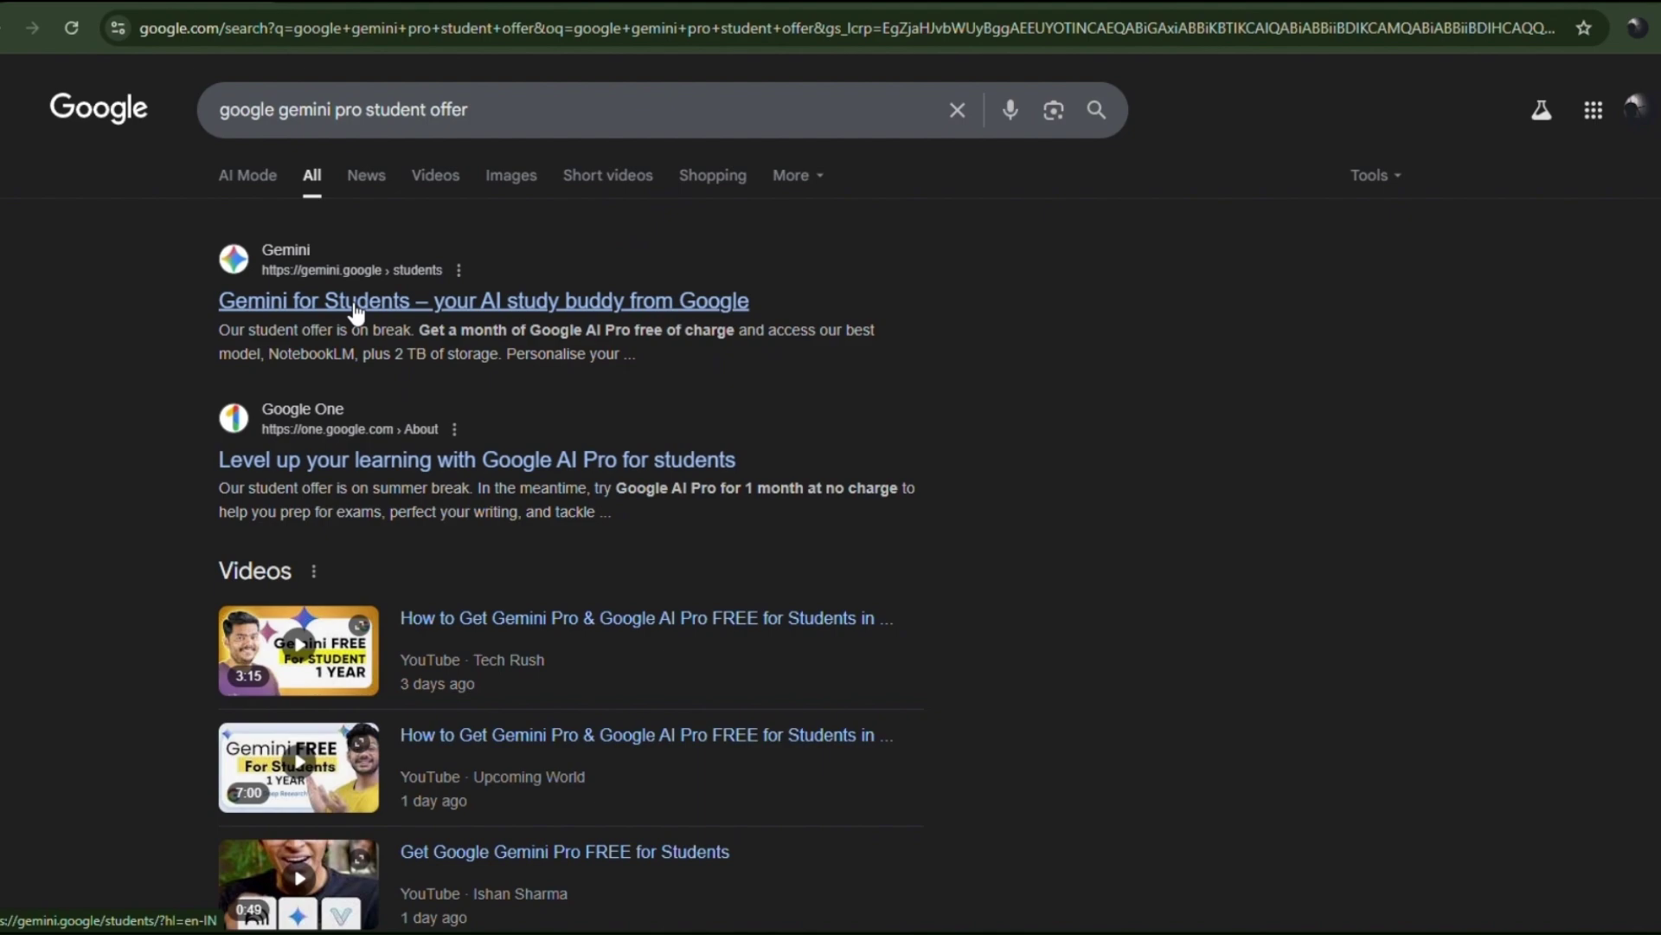
Open Gemini for Students, go to the free-year AI Pro offer, and view signed-in accounts
{"action": "left_click", "coordinate": [356, 313]}
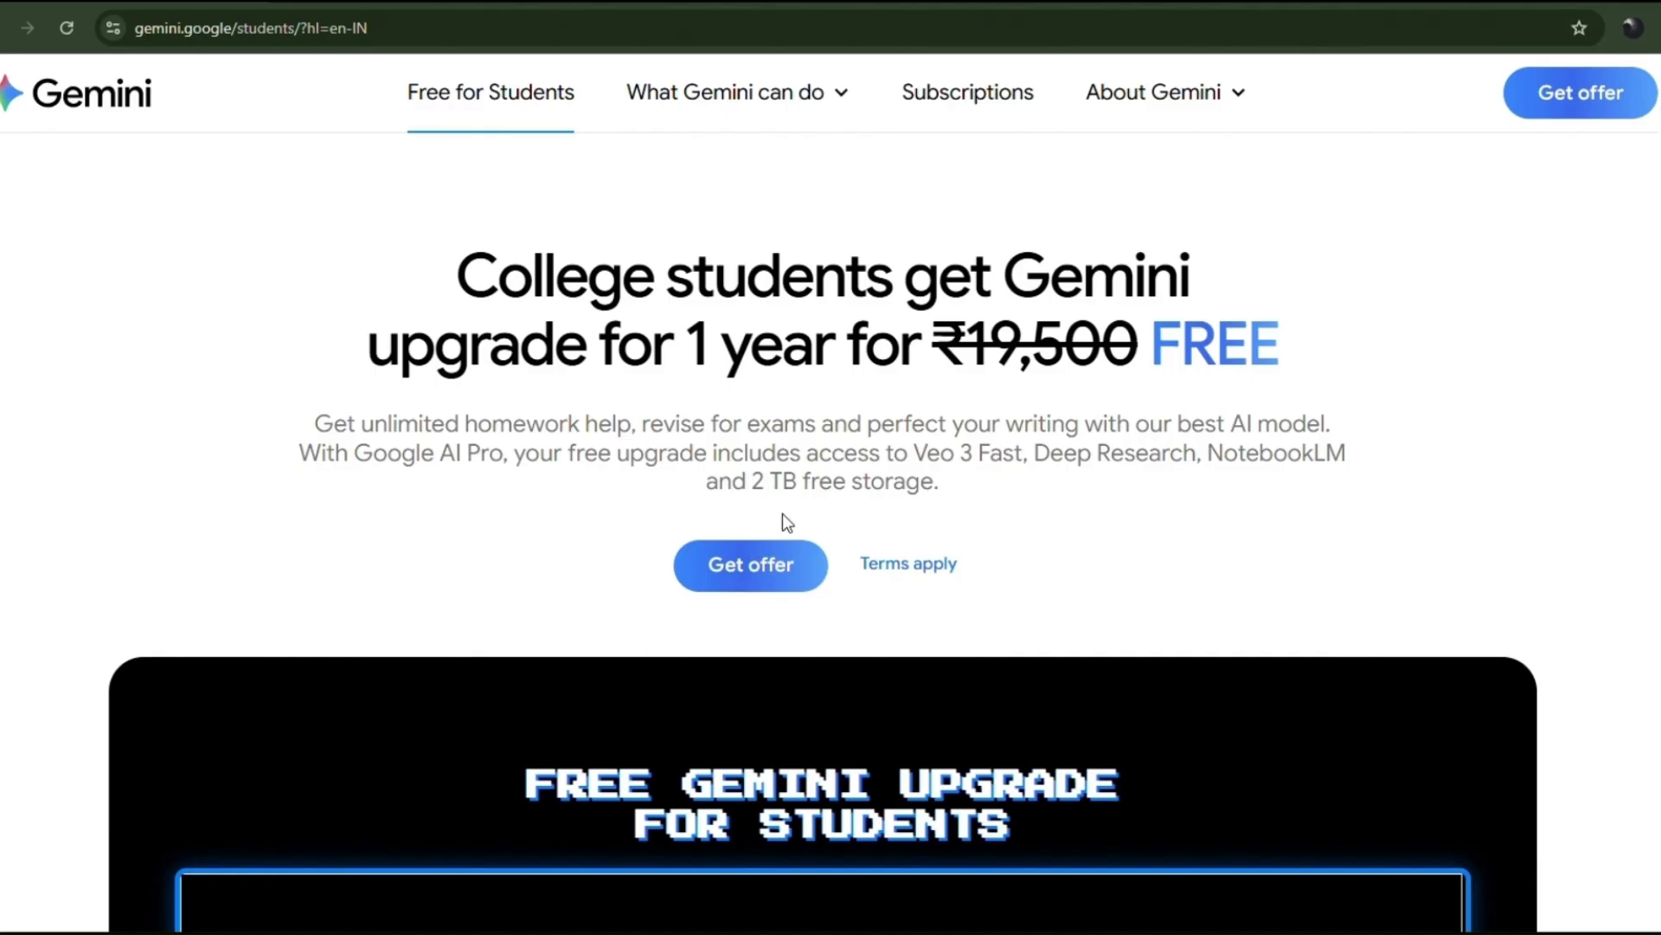
{"action": "left_click", "coordinate": [775, 564]}
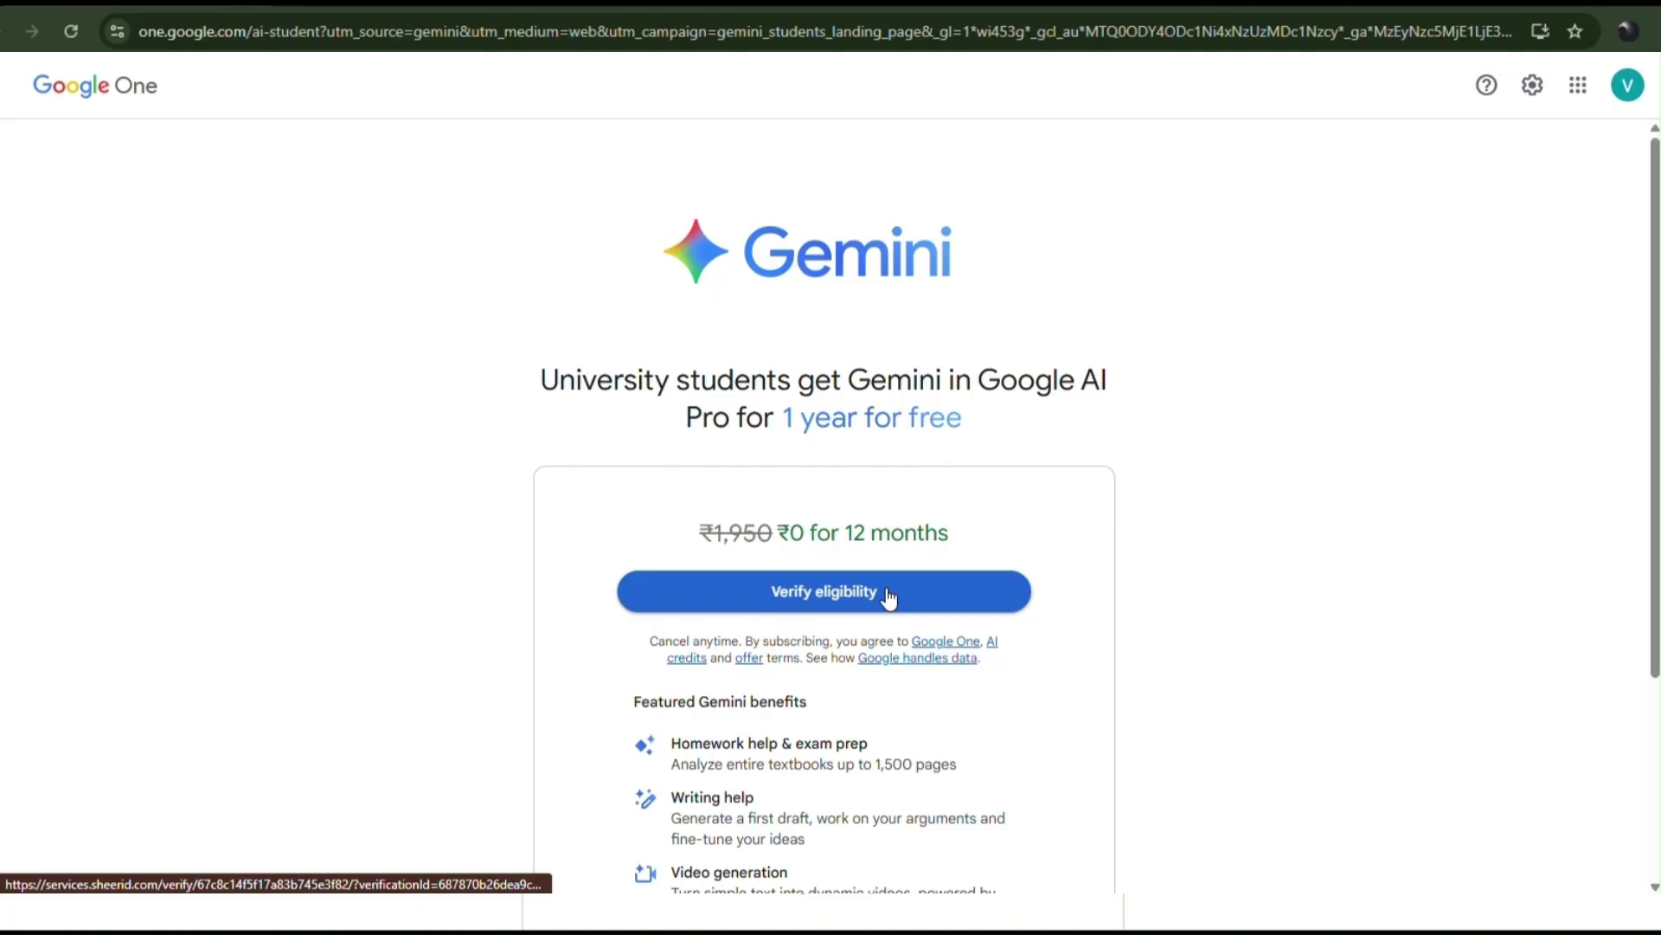
{"action": "left_click", "coordinate": [1628, 85]}
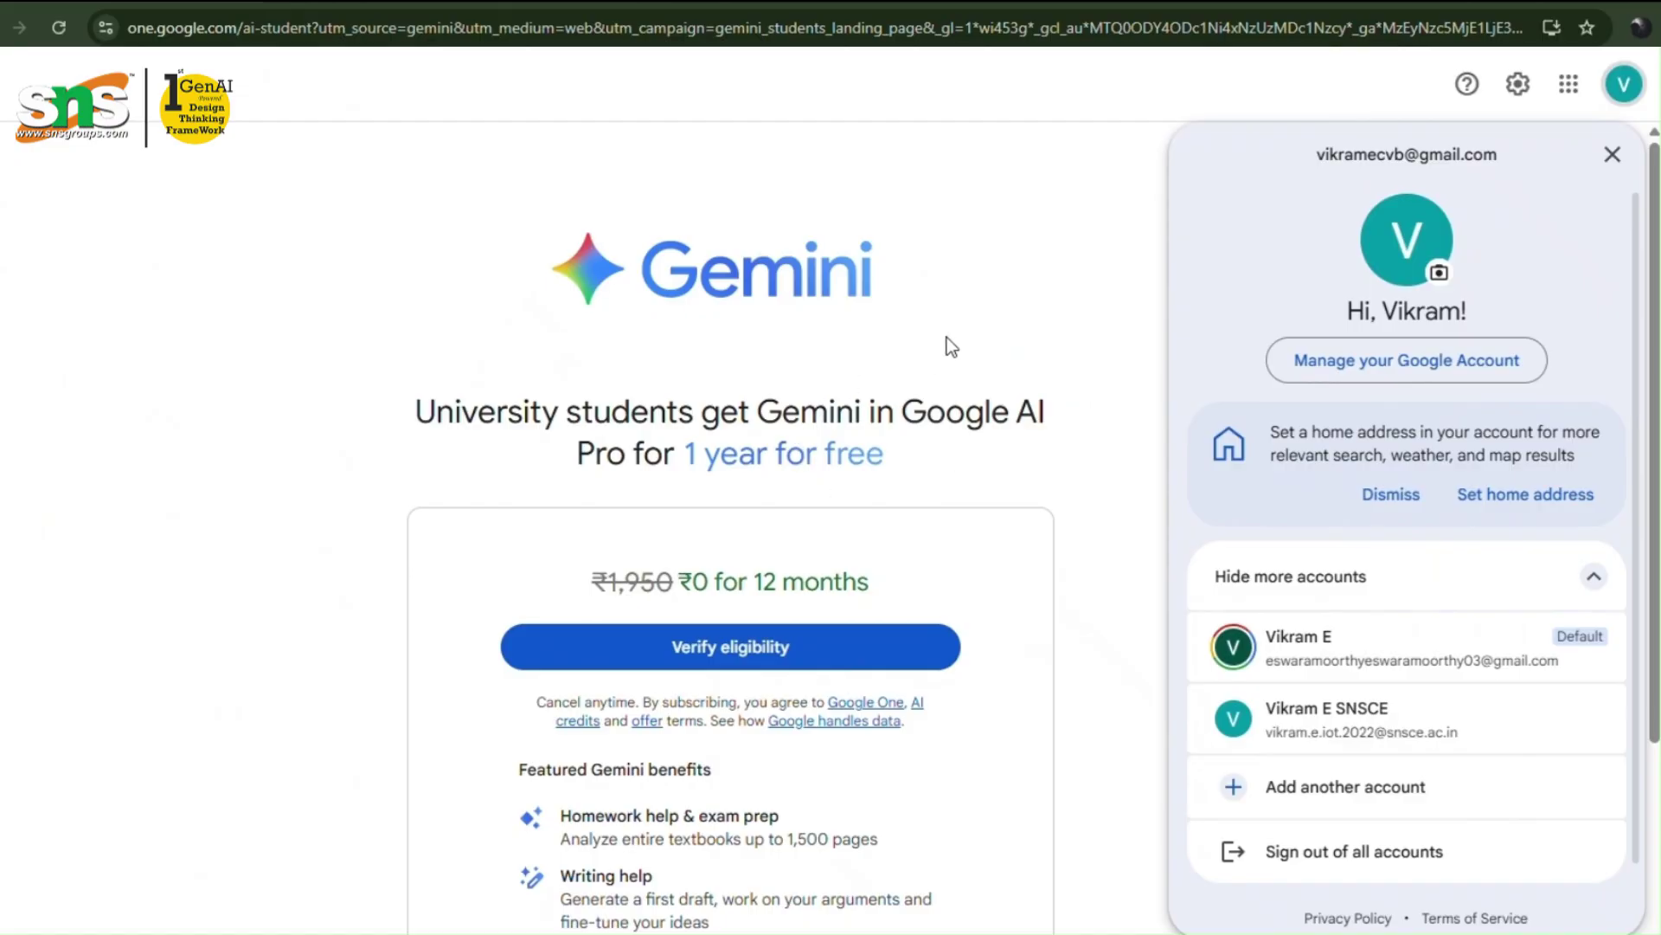
Select Sns College Of Engineering as the school on the verification form
{"action": "left_click", "coordinate": [1000, 328]}
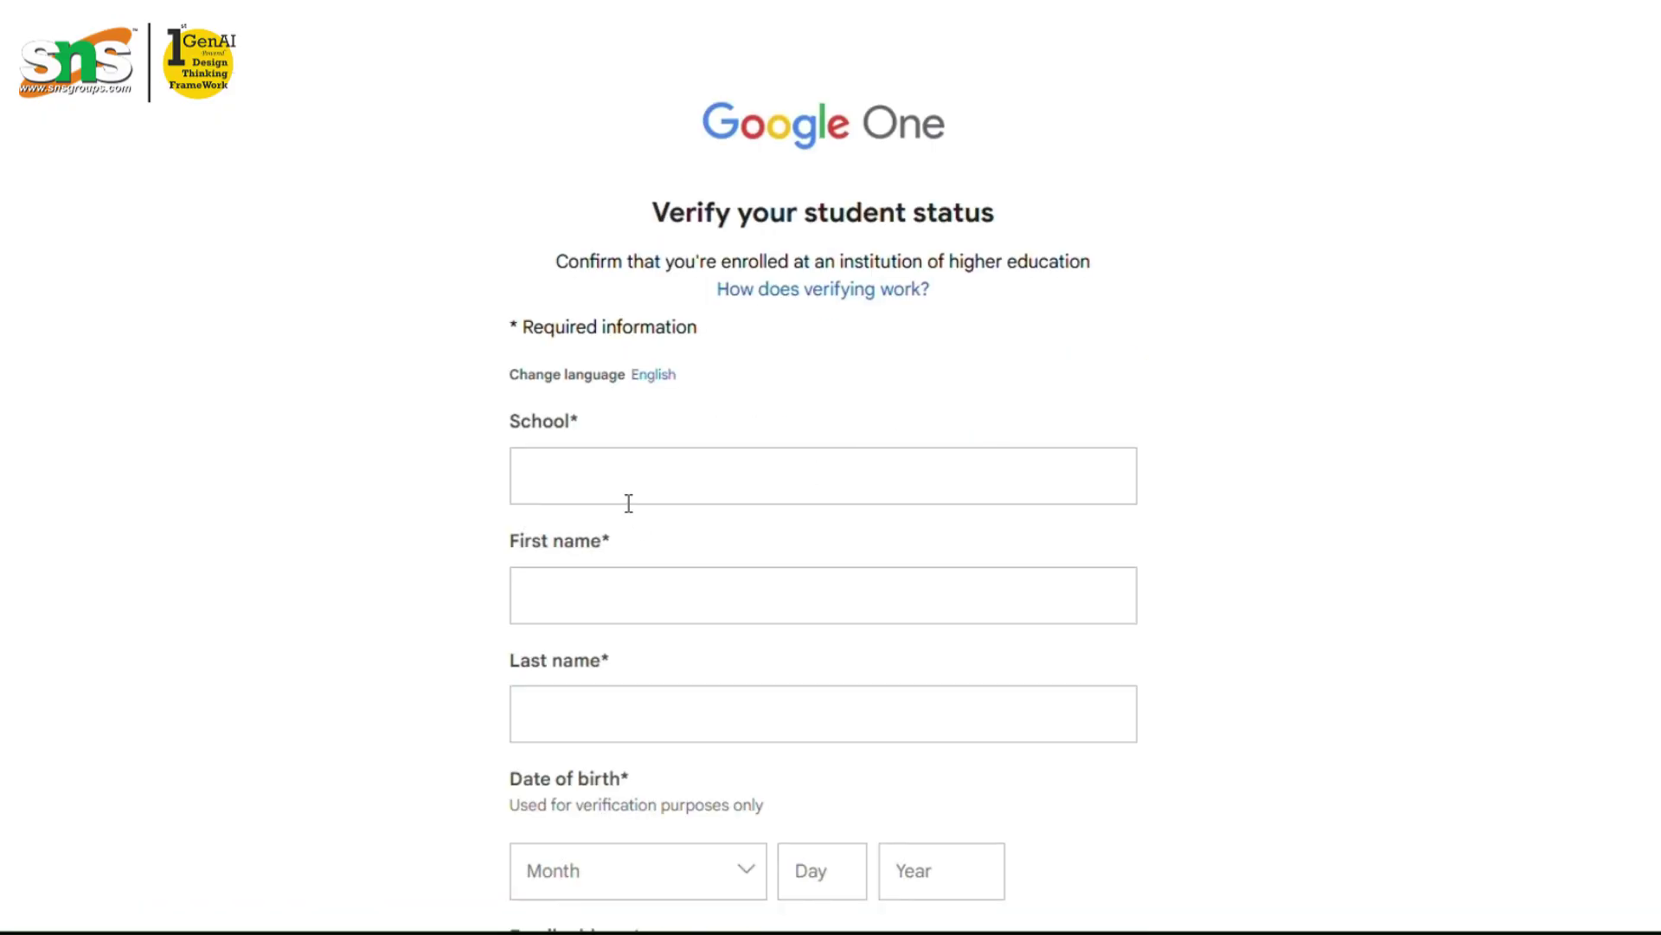
{"action": "scroll", "coordinate": [871, 458], "scroll_direction": "down", "scroll_amount": 4}
{"action": "scroll", "coordinate": [778, 407], "scroll_direction": "up", "scroll_amount": 3}
{"action": "left_click", "coordinate": [712, 357]}
{"action": "scroll", "coordinate": [1479, 337], "scroll_direction": "down", "scroll_amount": 2}
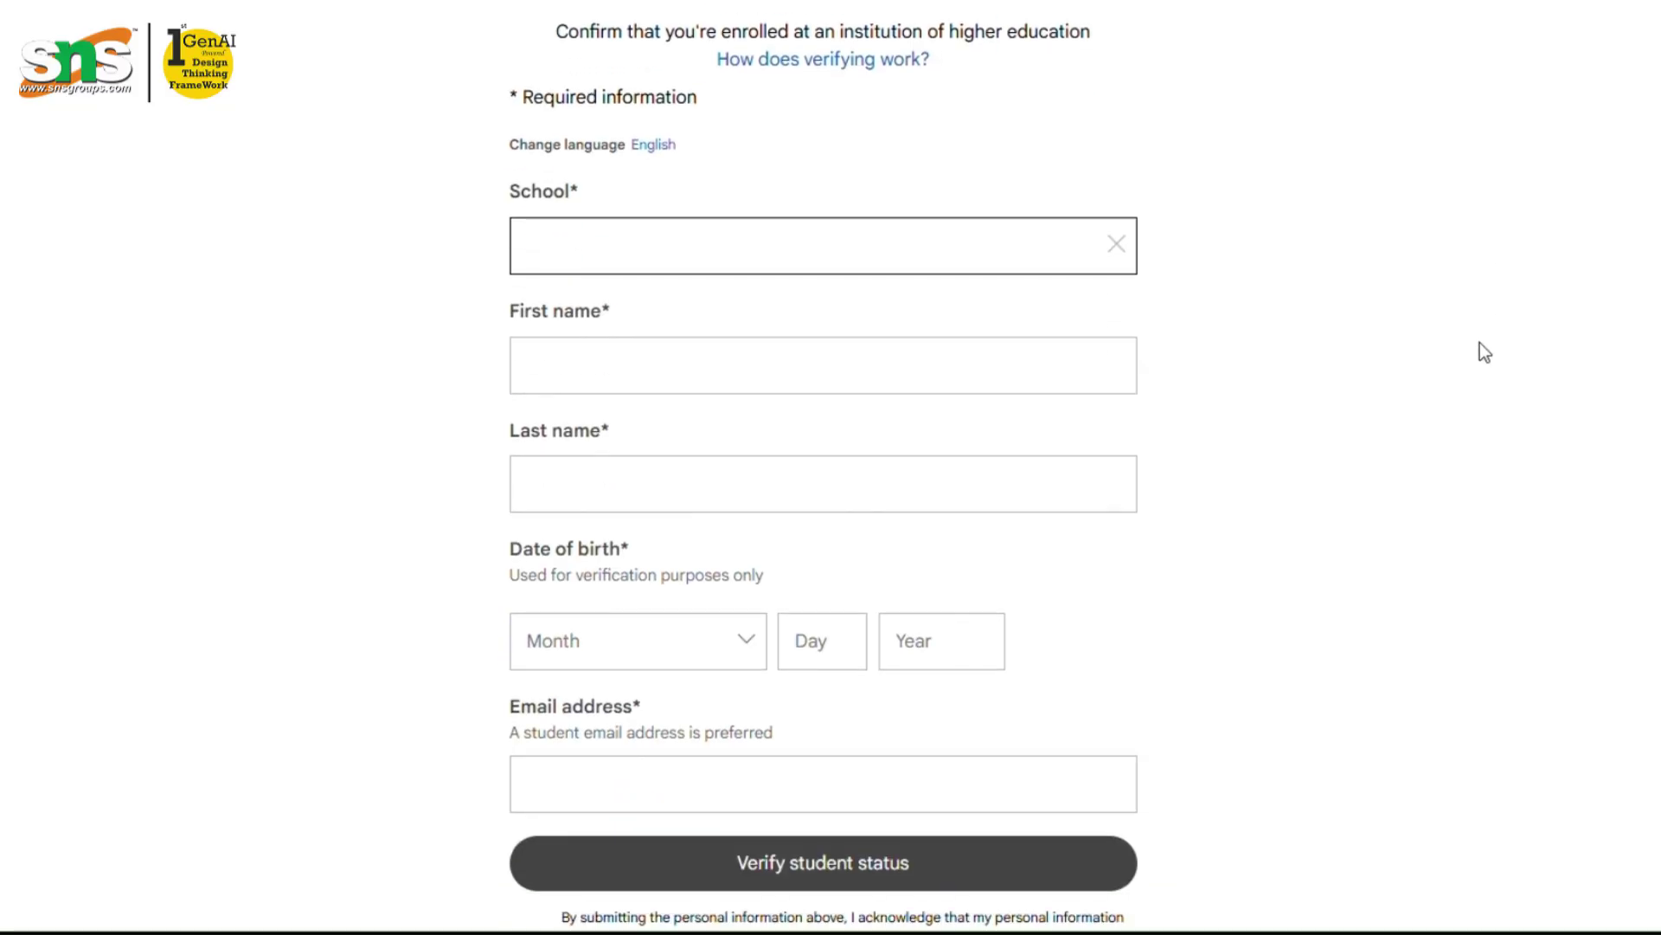
{"action": "type", "text": "vi"}
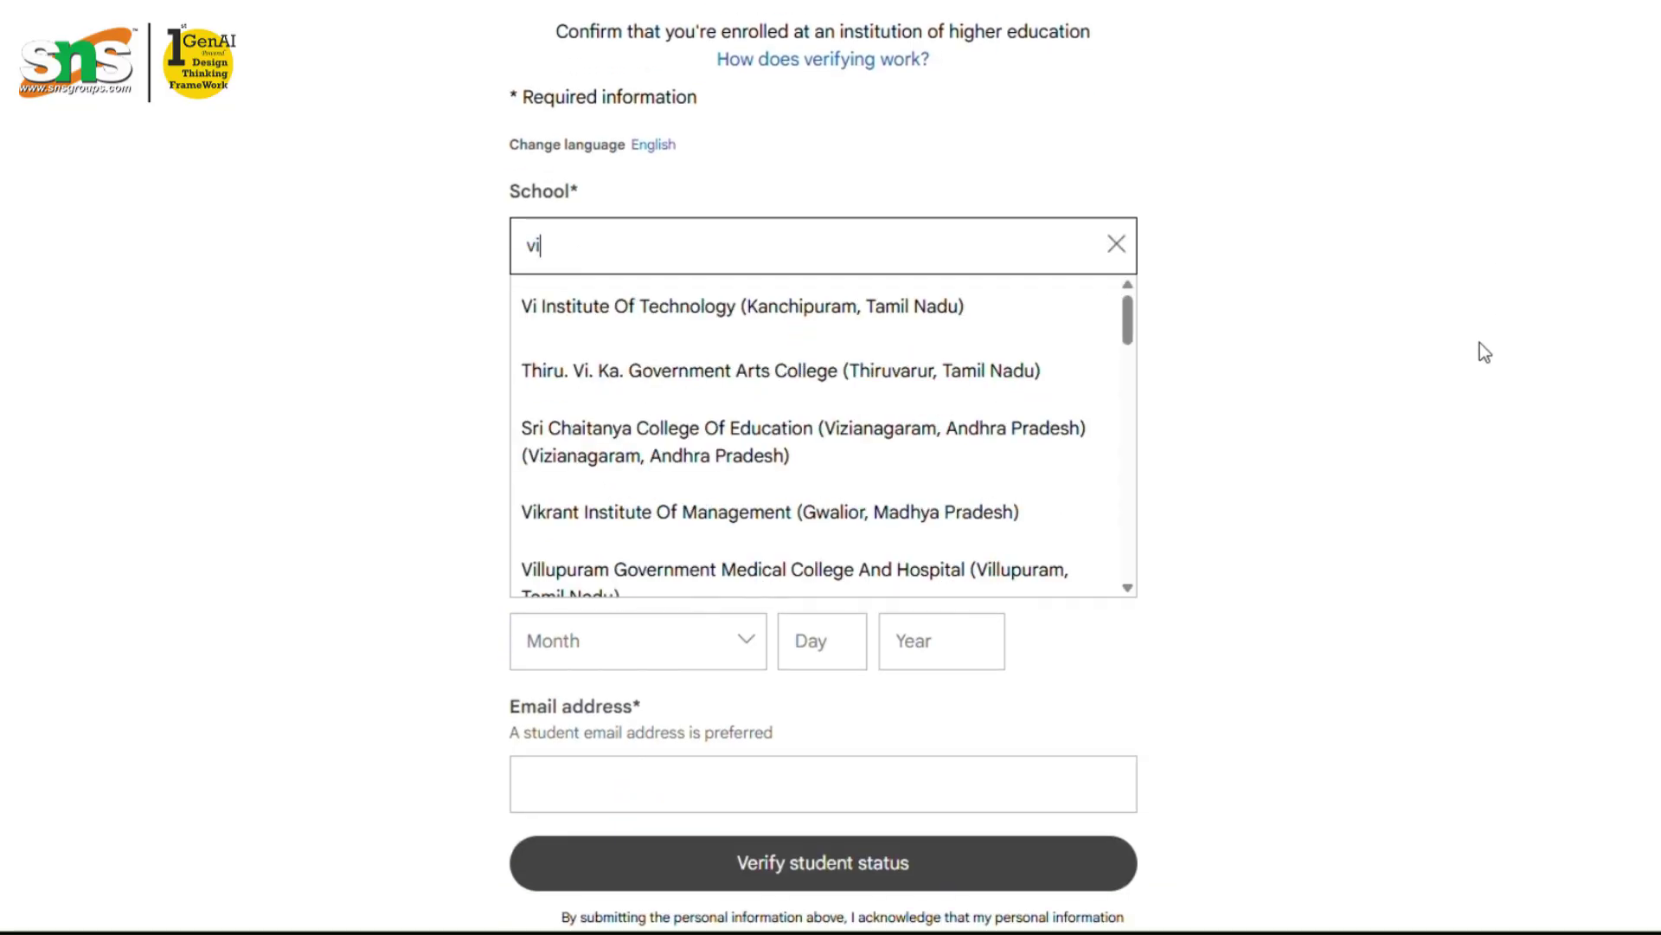
{"action": "key", "text": "BackSpace"}
{"action": "key", "text": "BackSpace"}
{"action": "type", "text": "sns cl"}
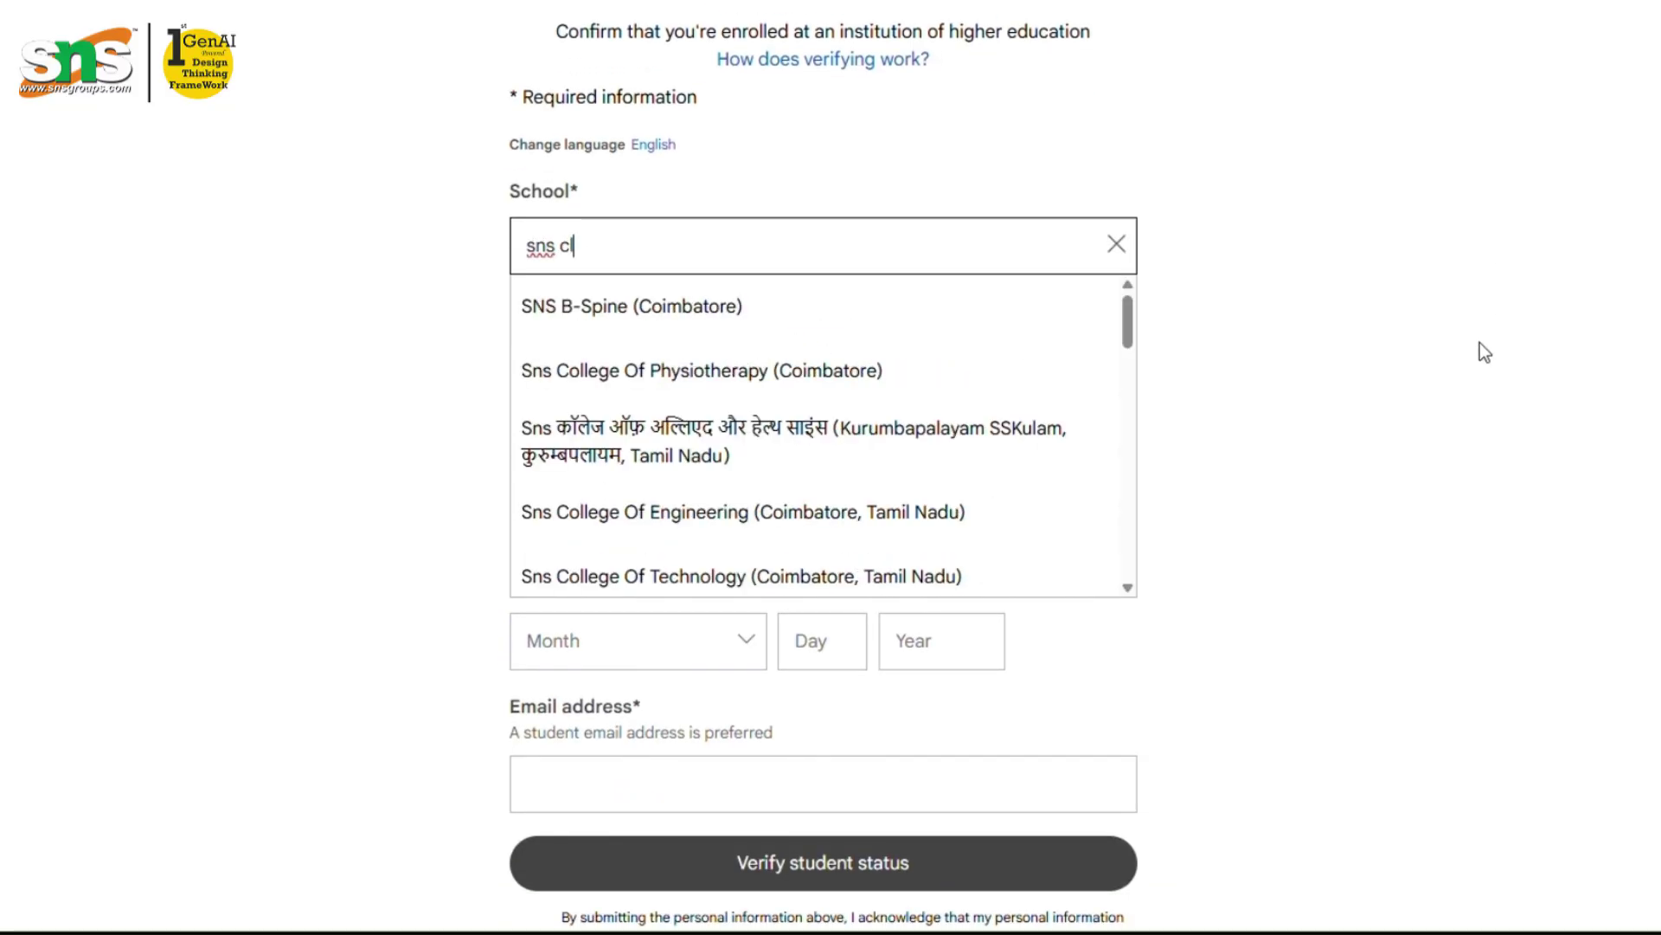
{"action": "key", "text": "BackSpace"}
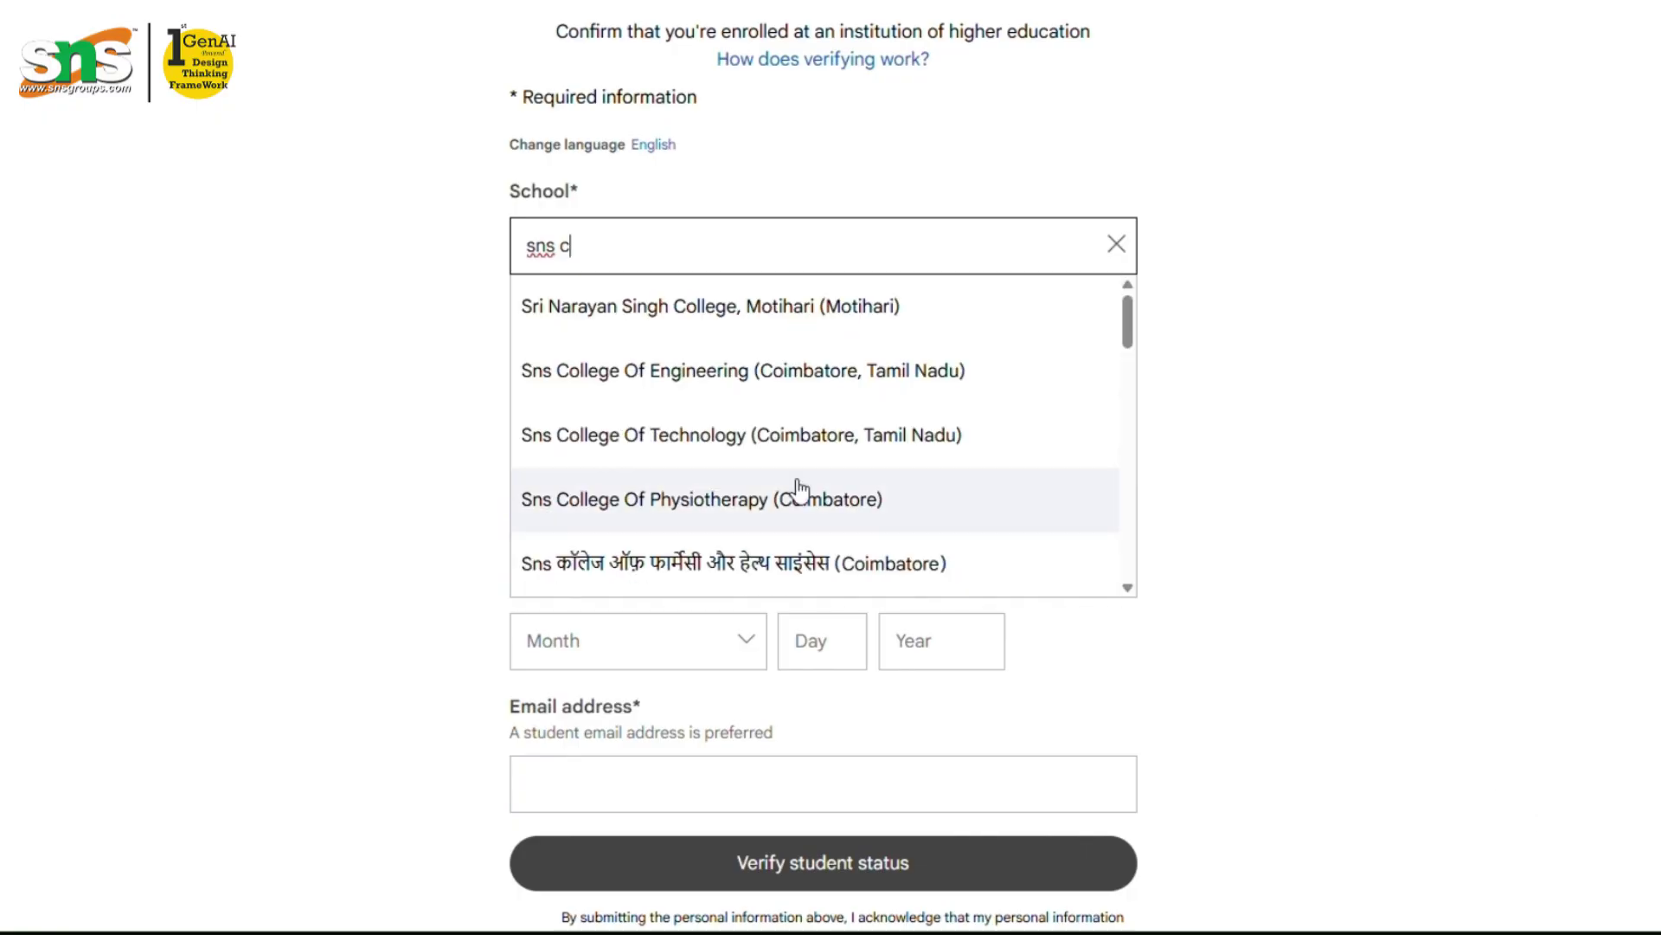
{"action": "left_click", "coordinate": [629, 369]}
{"action": "left_click", "coordinate": [600, 368]}
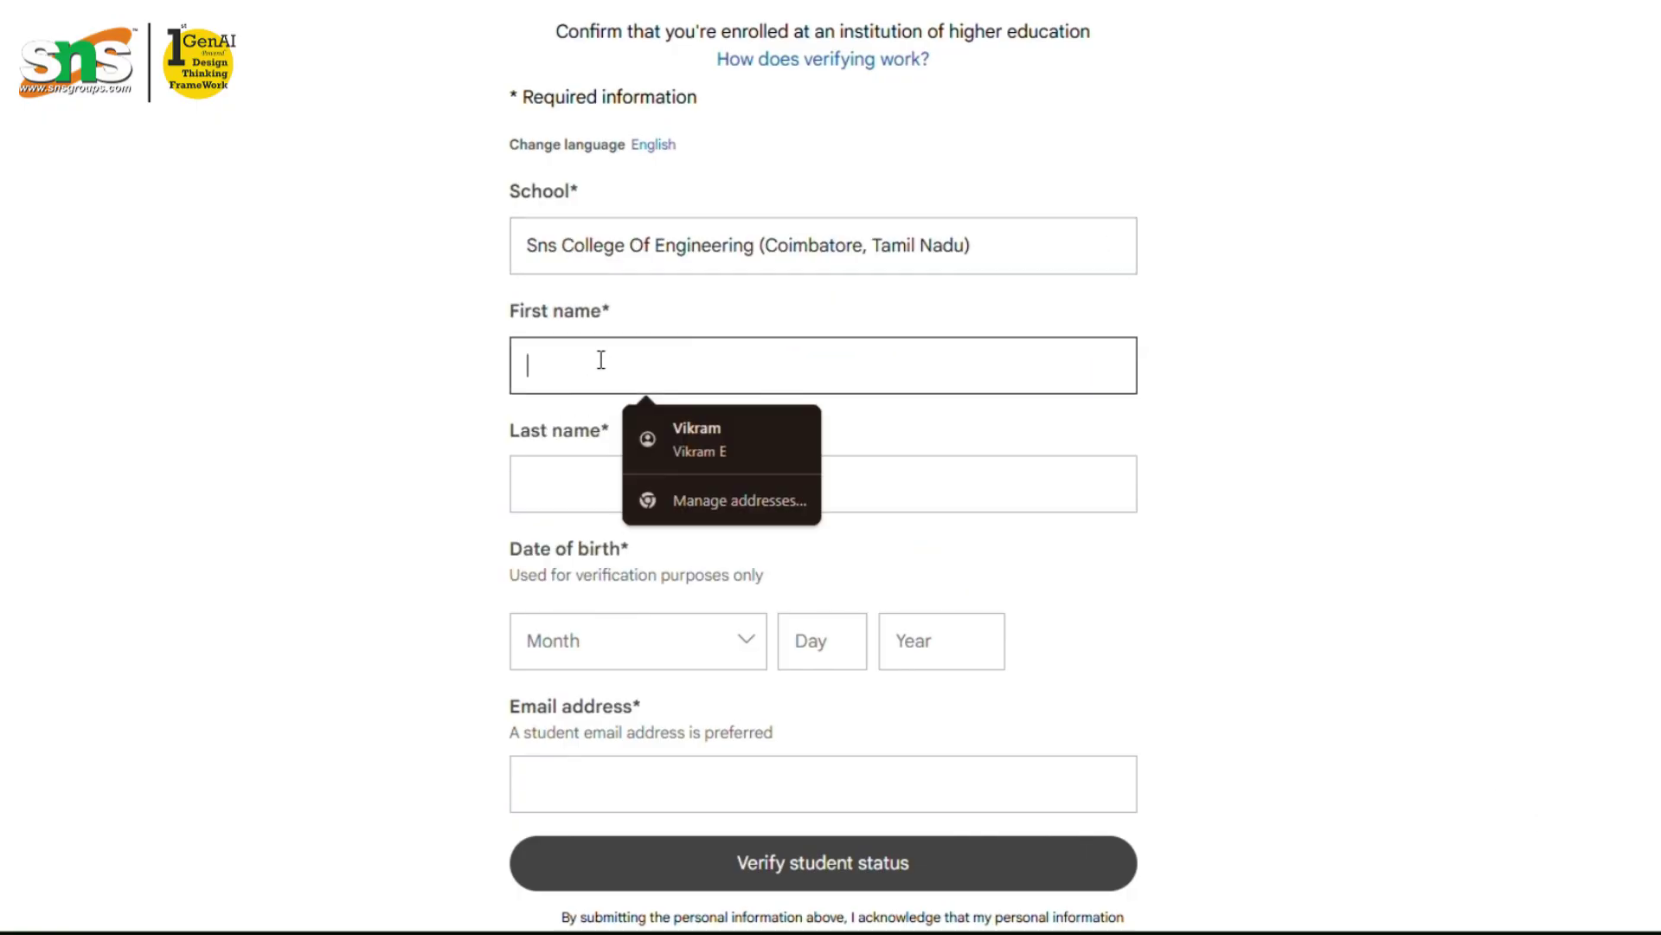
{"action": "left_click", "coordinate": [651, 445]}
{"action": "left_click", "coordinate": [652, 648]}
{"action": "left_click", "coordinate": [642, 692]}
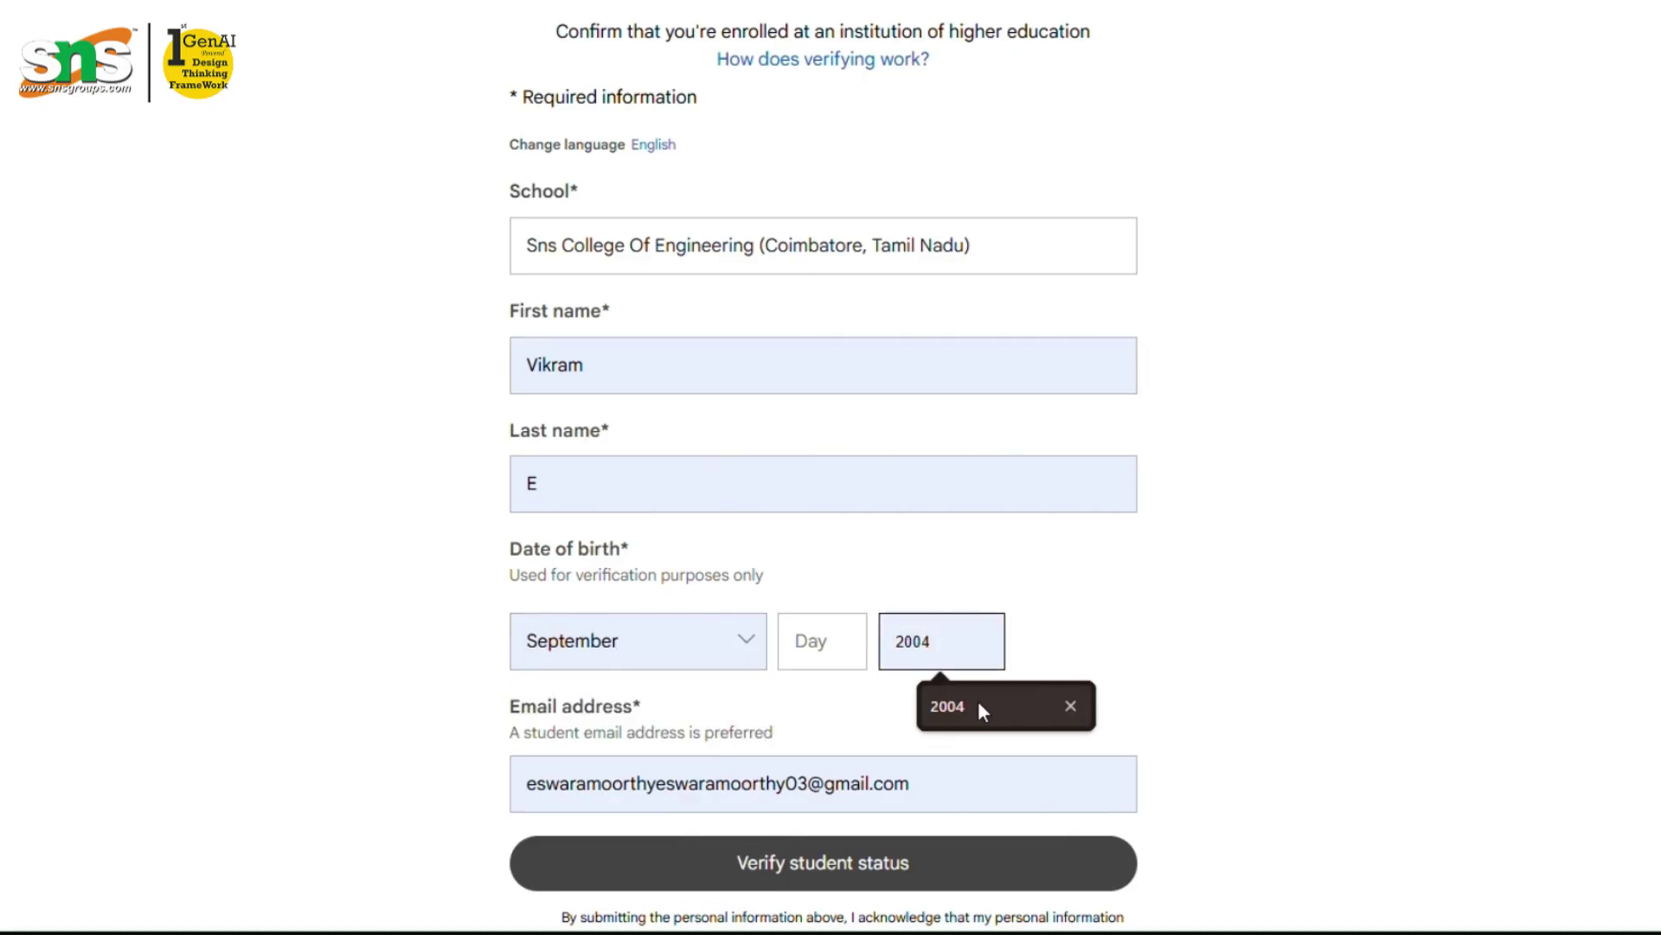
{"action": "left_click", "coordinate": [978, 699]}
{"action": "left_click", "coordinate": [822, 641]}
{"action": "left_click", "coordinate": [831, 699]}
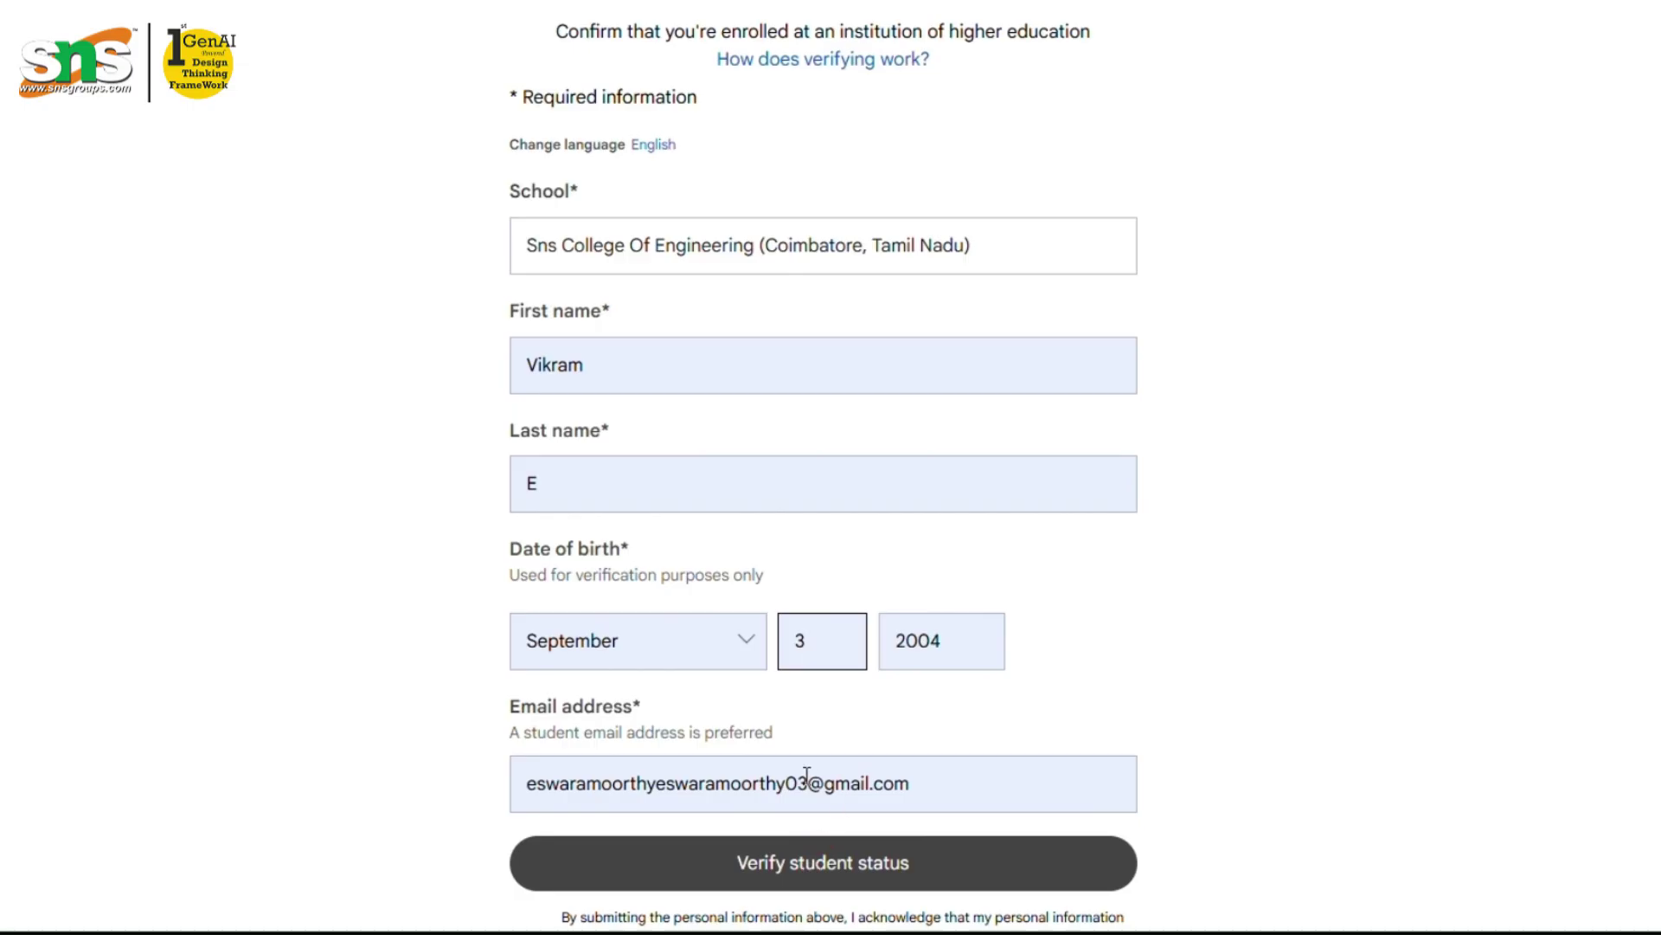
Replace the personal email with the suggested college email address
{"action": "left_click", "coordinate": [926, 776]}
{"action": "key", "text": "ctrl+a"}
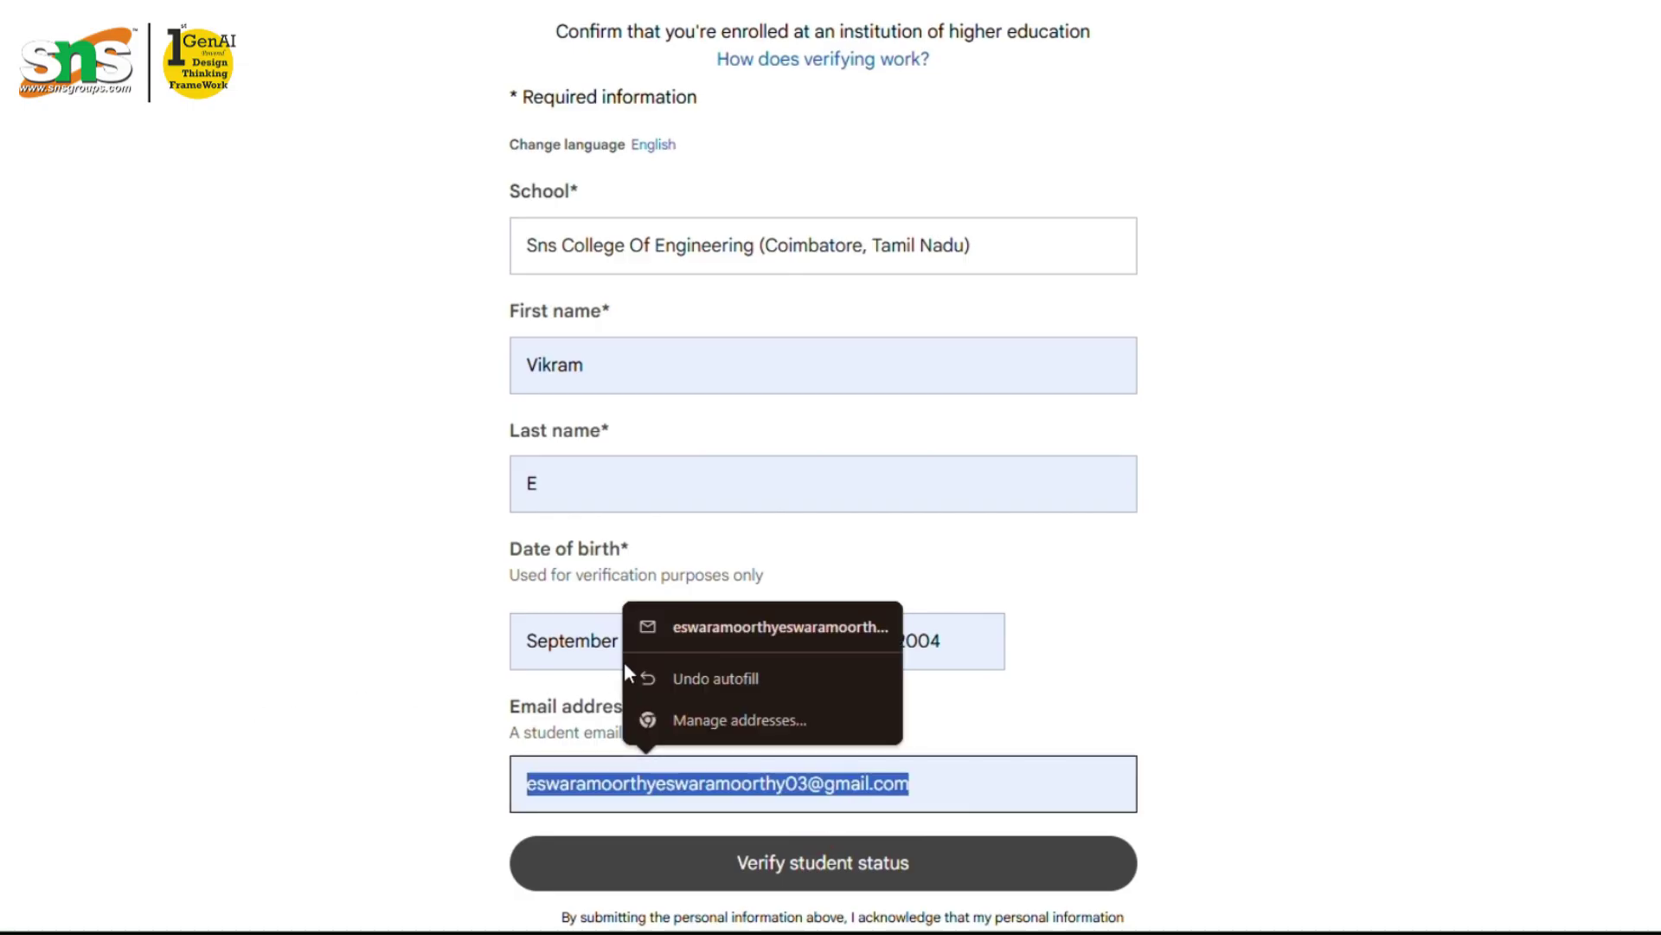
{"action": "type", "text": "v"}
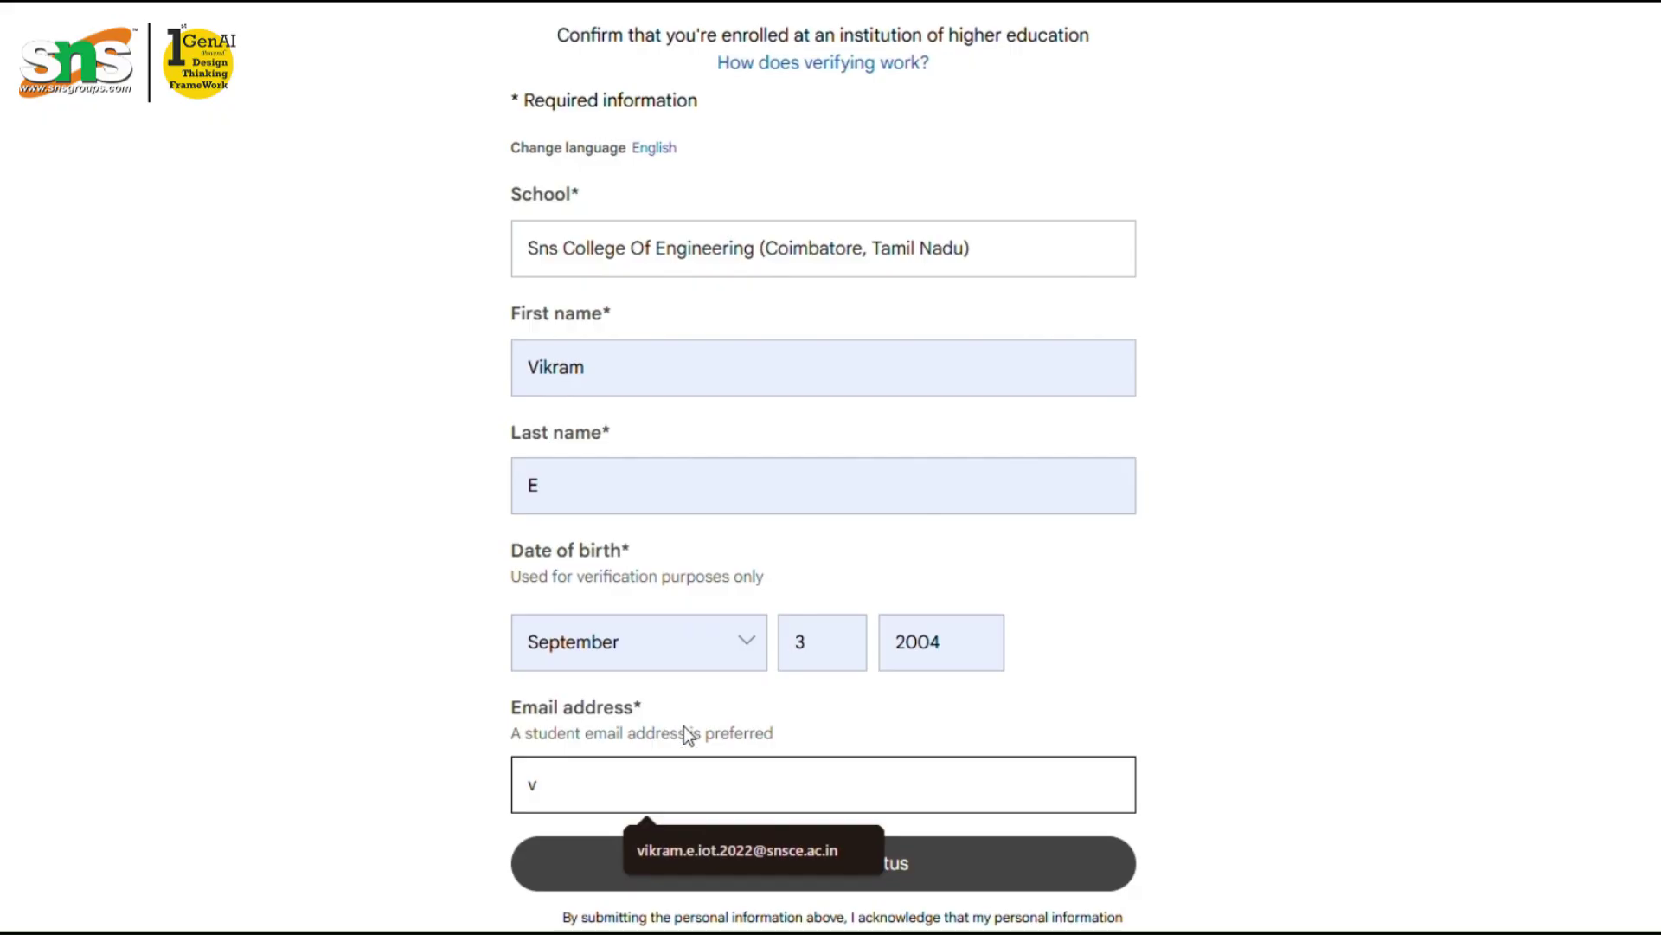
{"action": "left_click", "coordinate": [692, 850]}
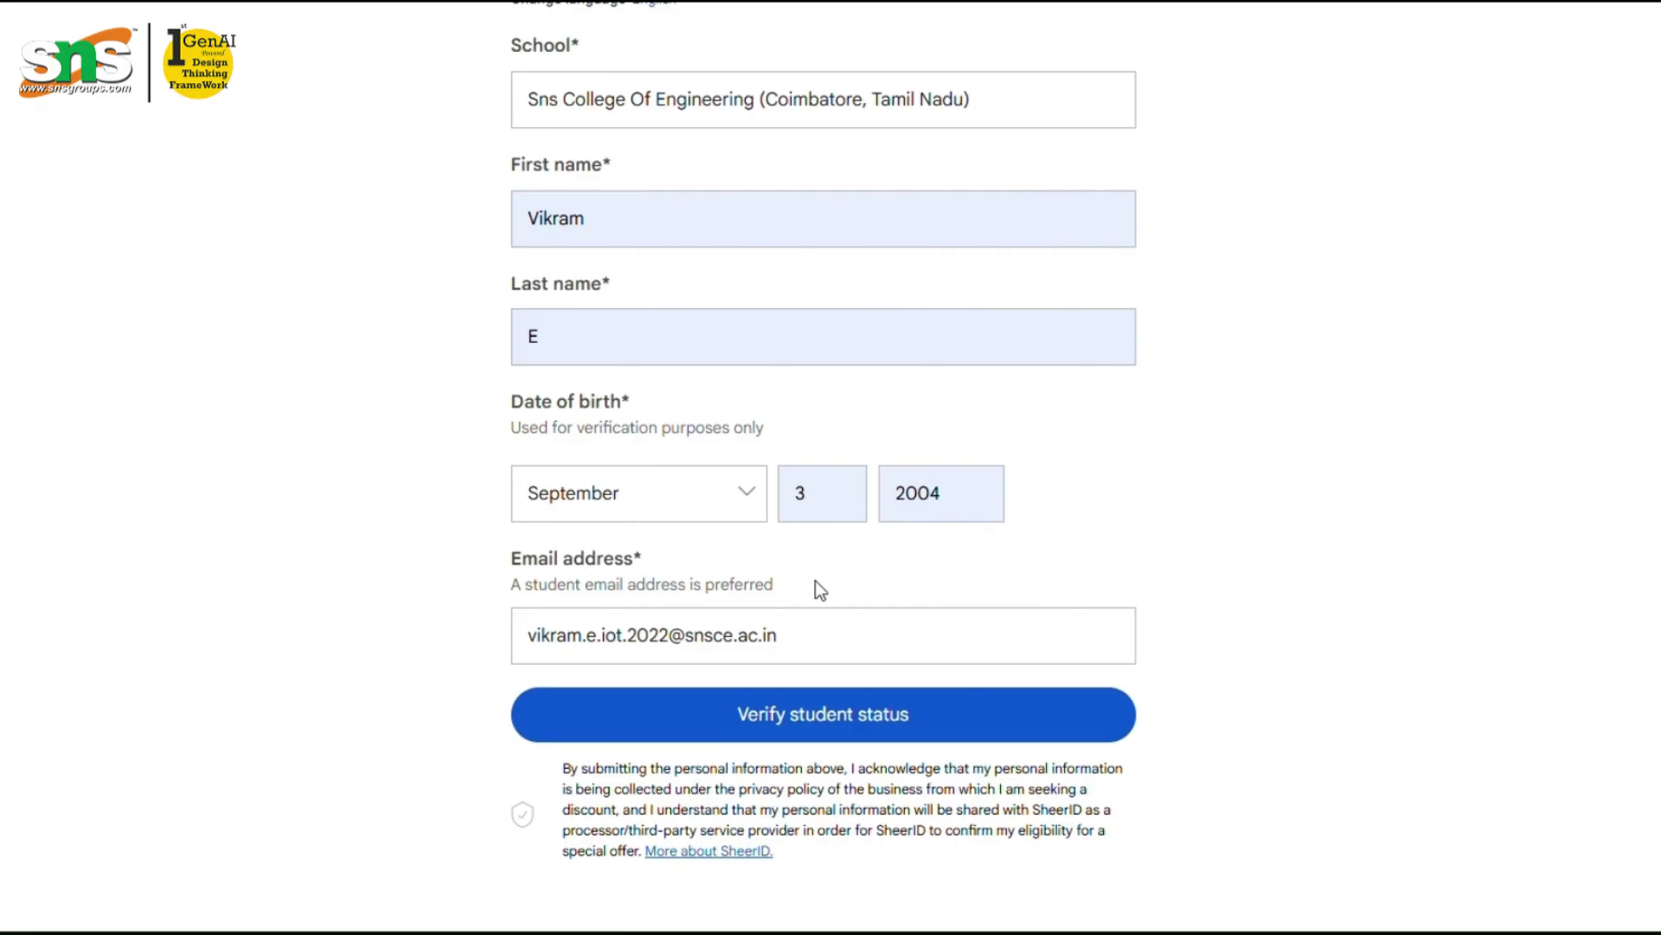
{"action": "left_click", "coordinate": [815, 624]}
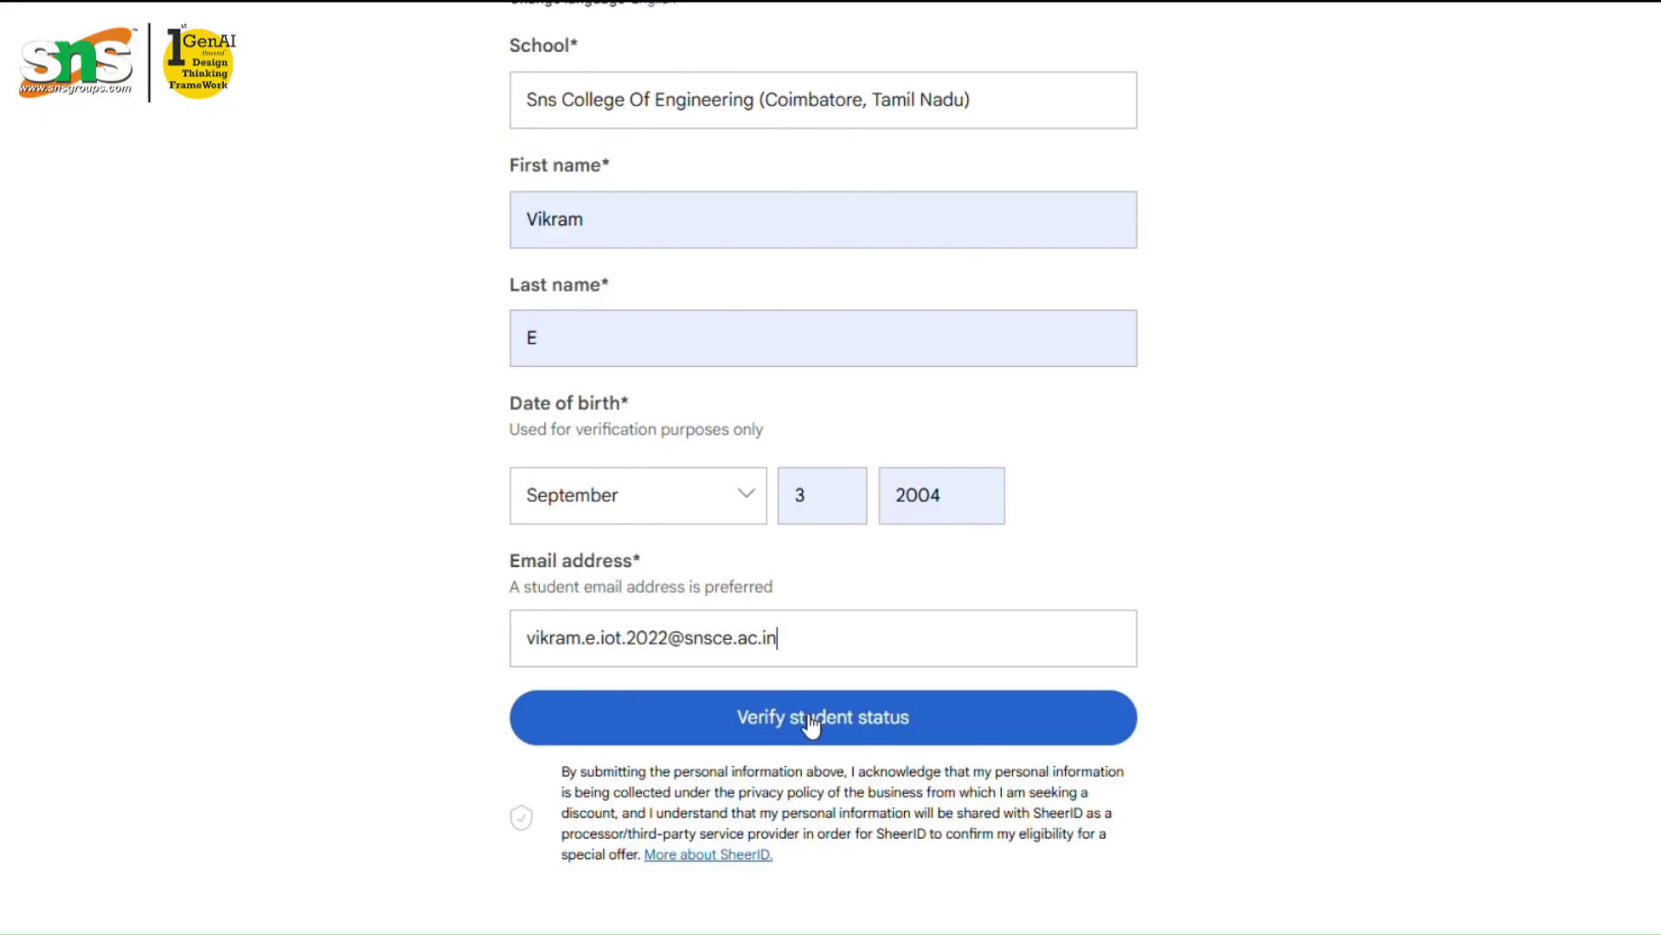
Submit the student verification and sign in with the college Google account
{"action": "left_click", "coordinate": [811, 719]}
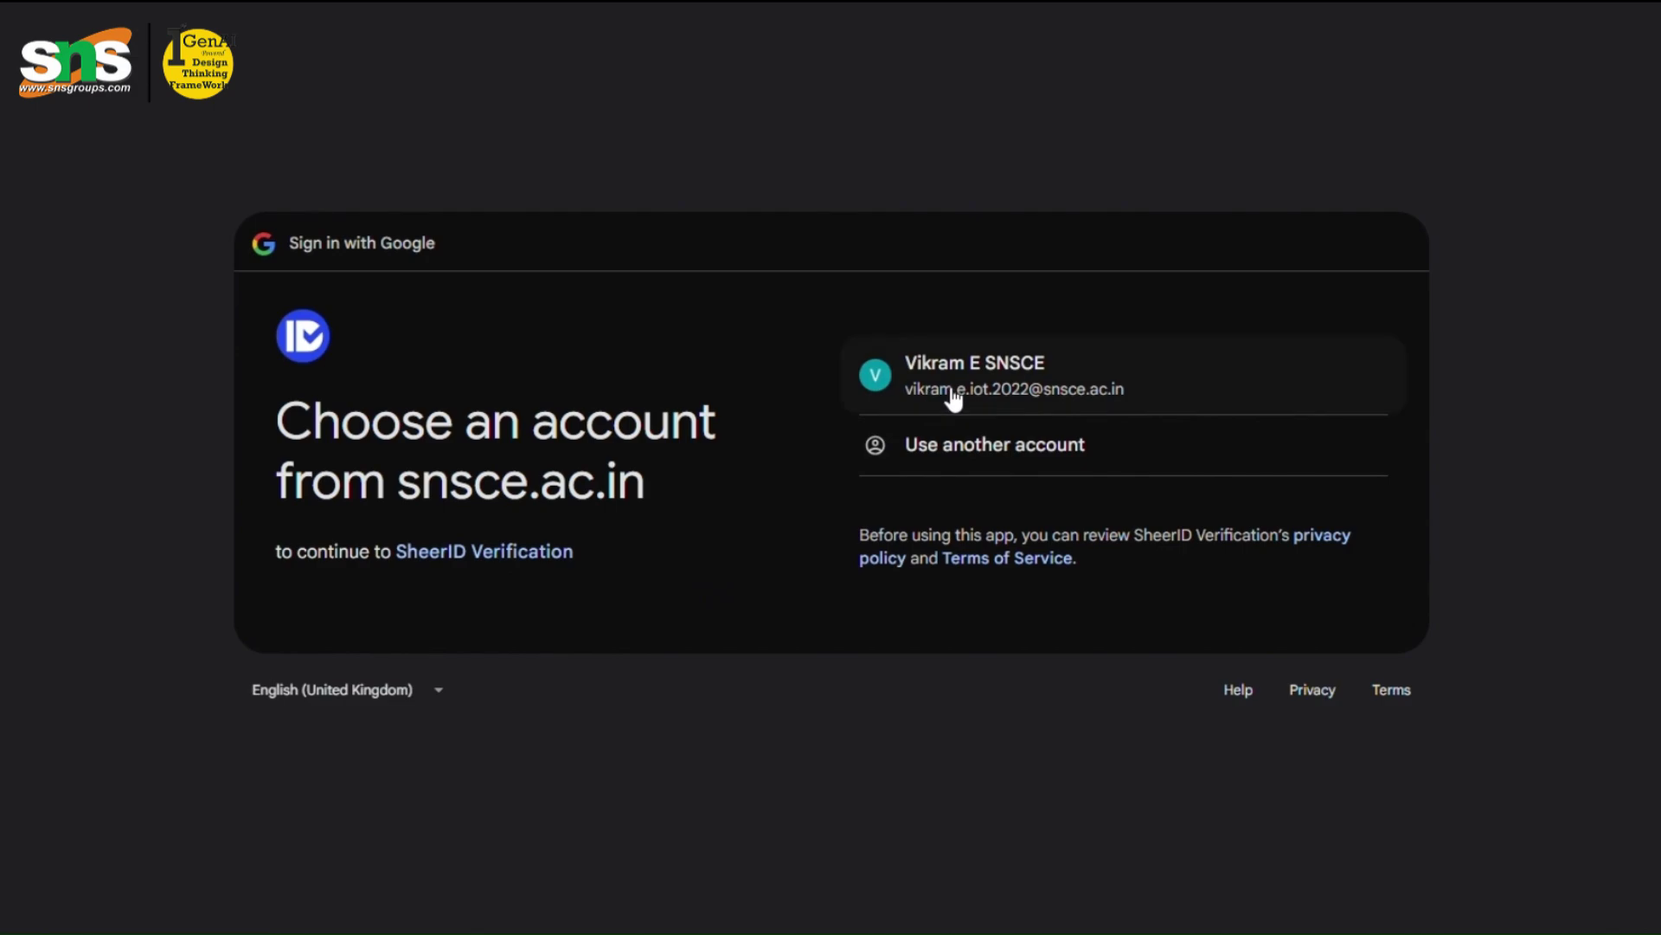
{"action": "left_click", "coordinate": [999, 394]}
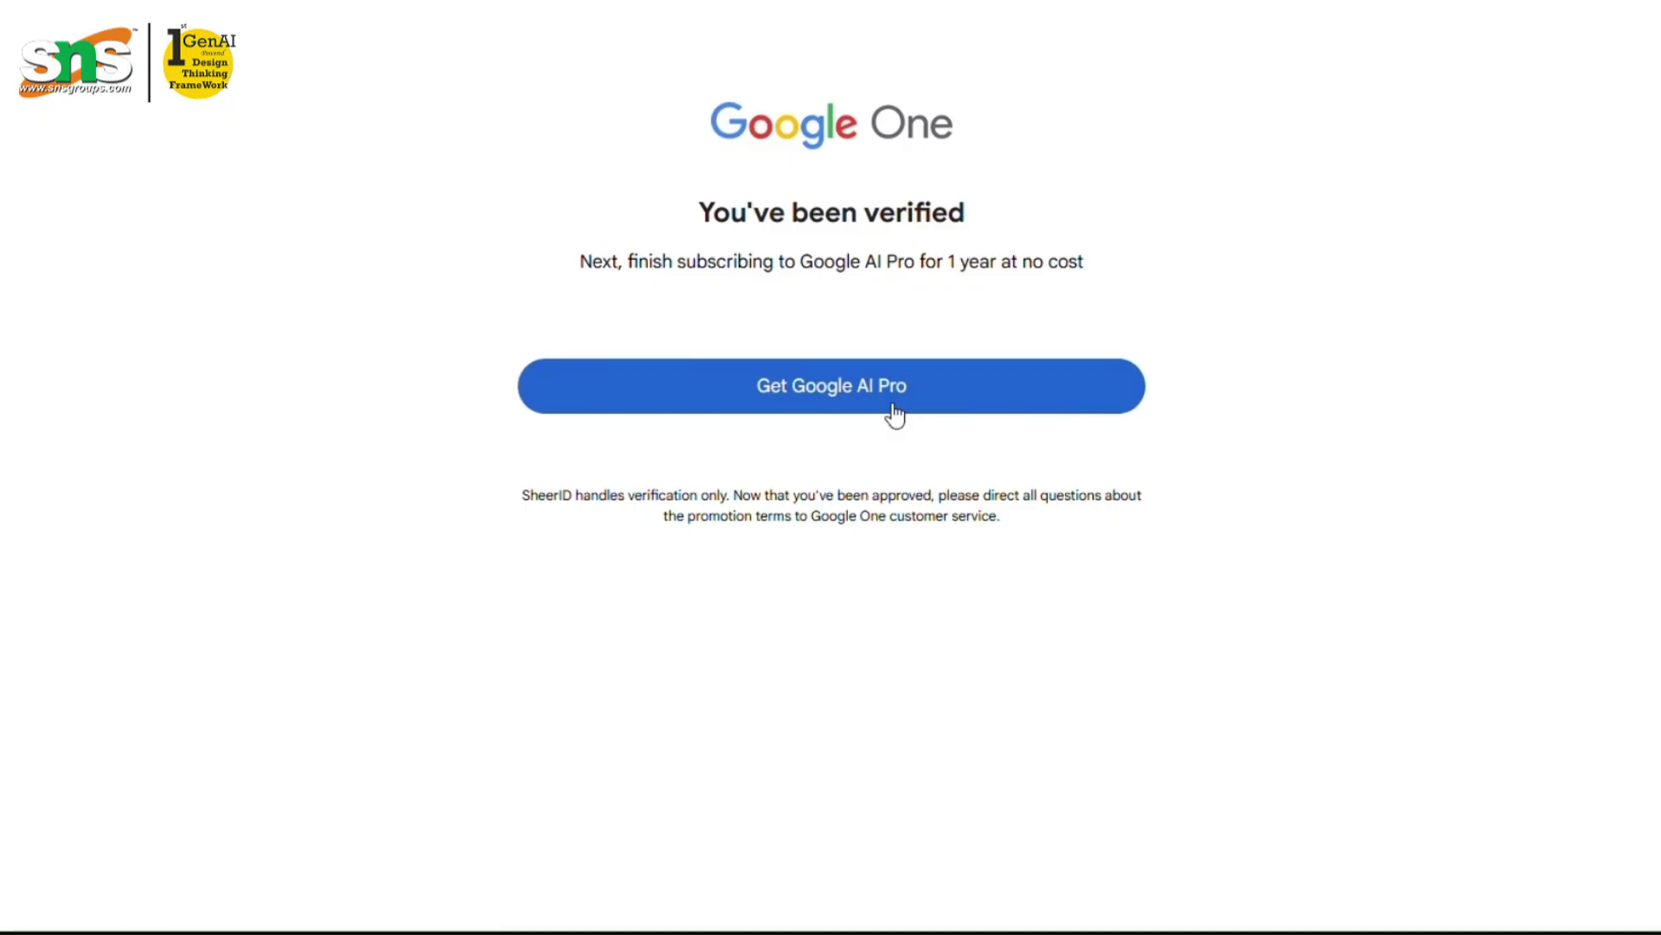
Claim the Google AI Pro student offer and choose UPI as payment method
{"action": "left_click", "coordinate": [895, 413]}
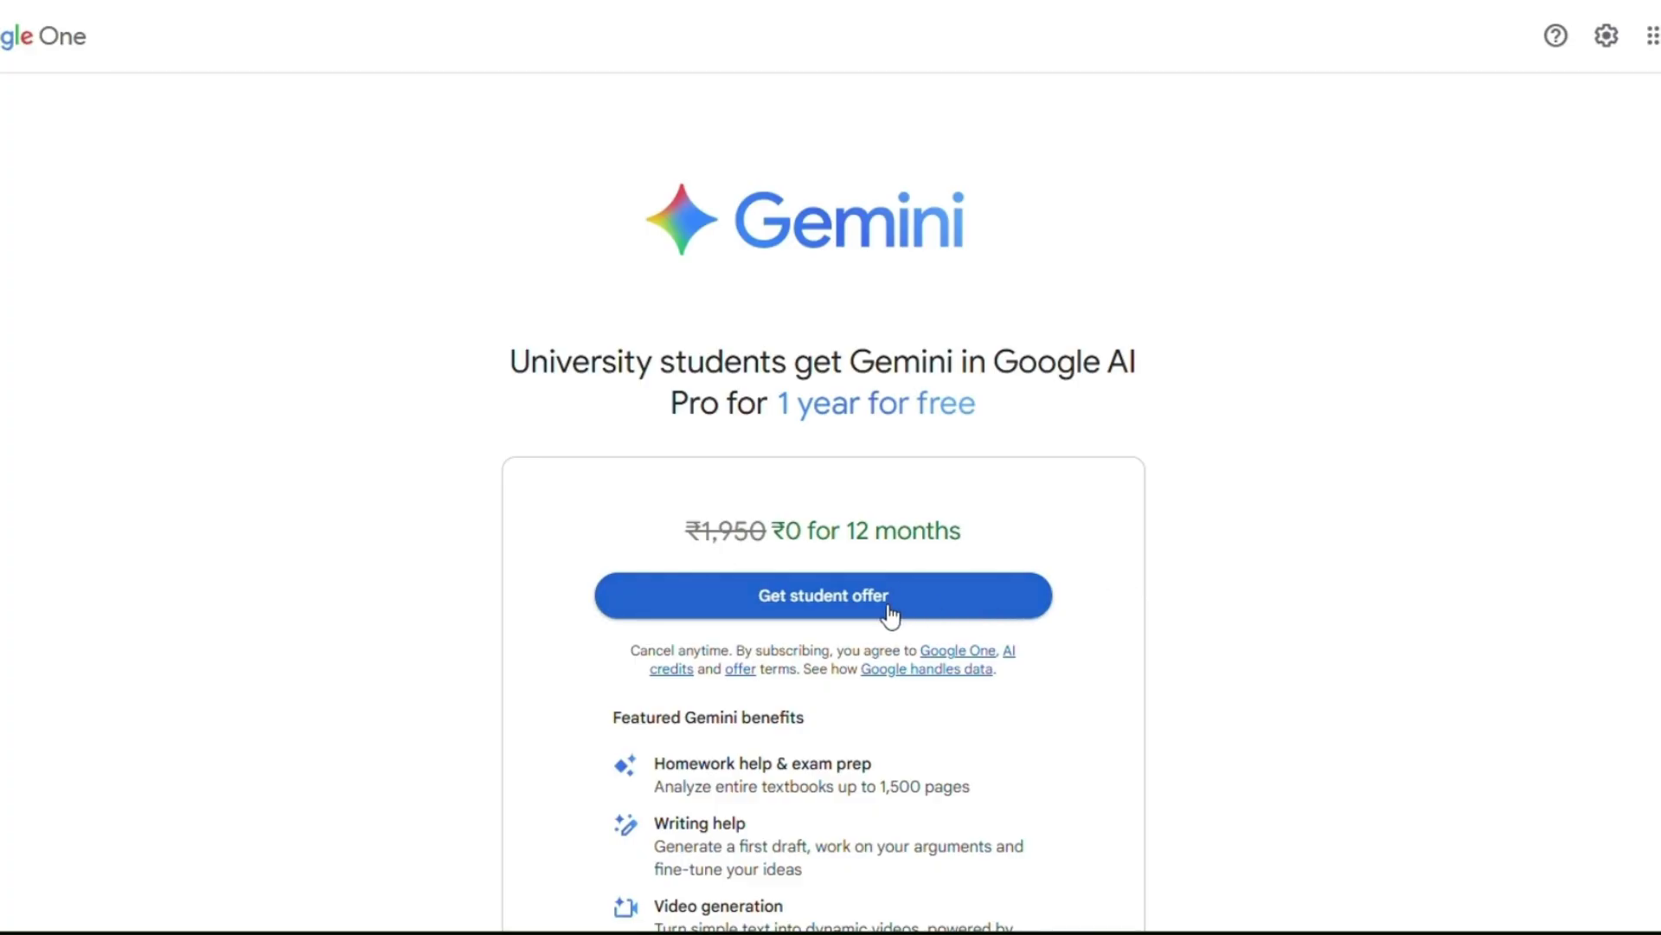
{"action": "left_click", "coordinate": [784, 610]}
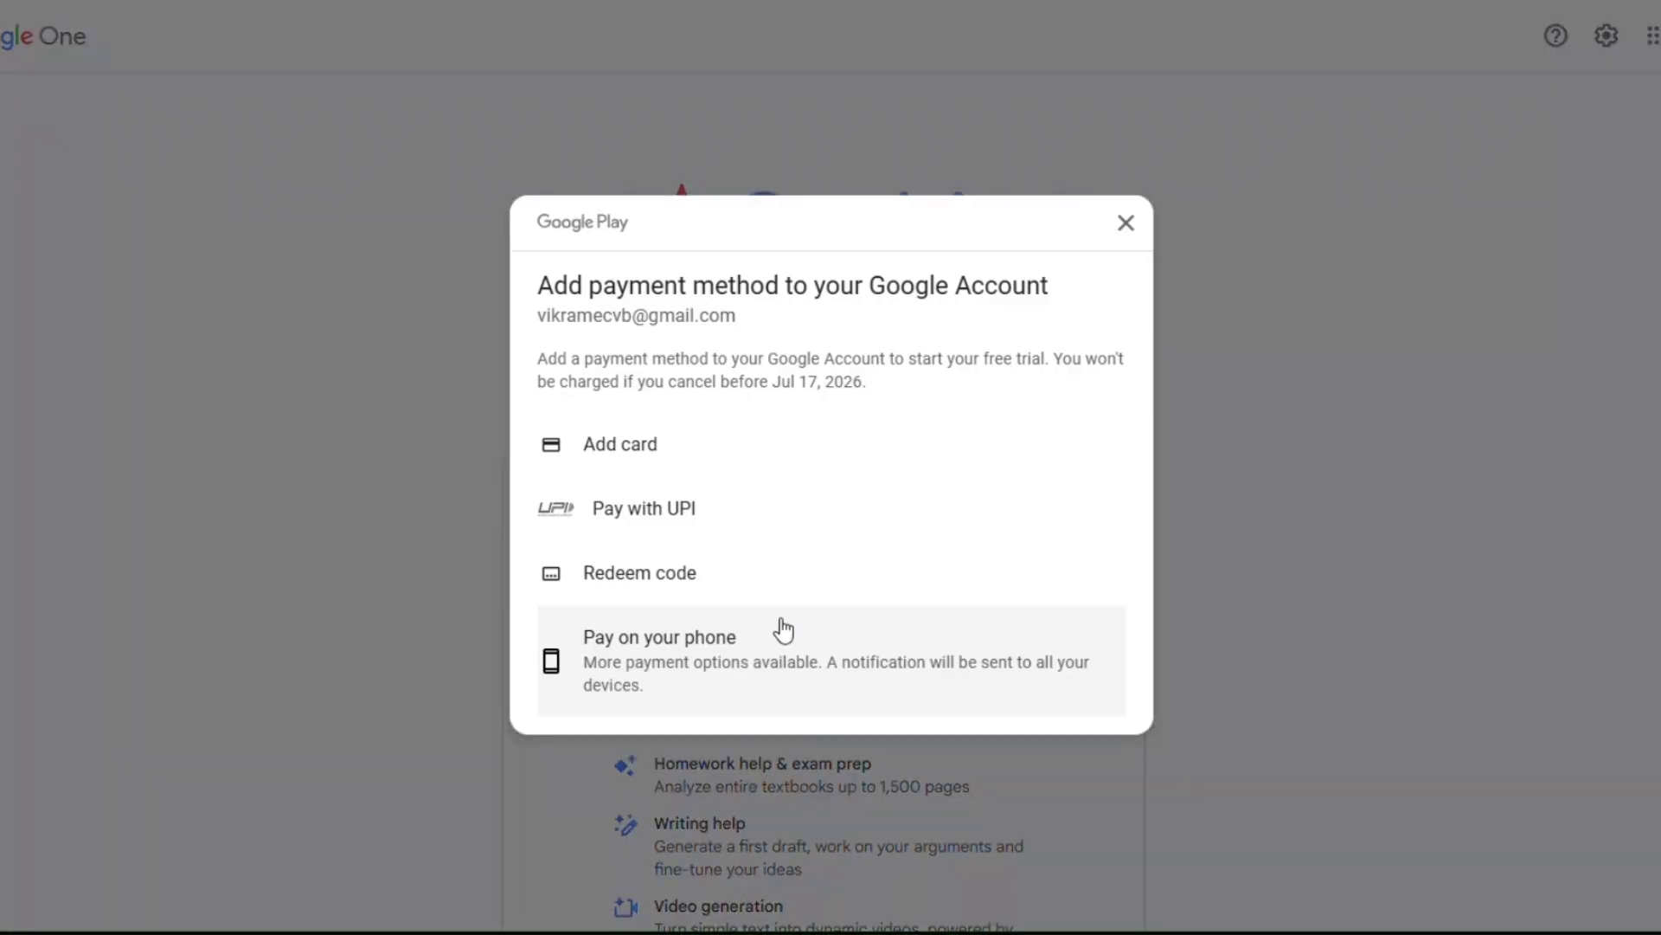
{"action": "left_click", "coordinate": [685, 528]}
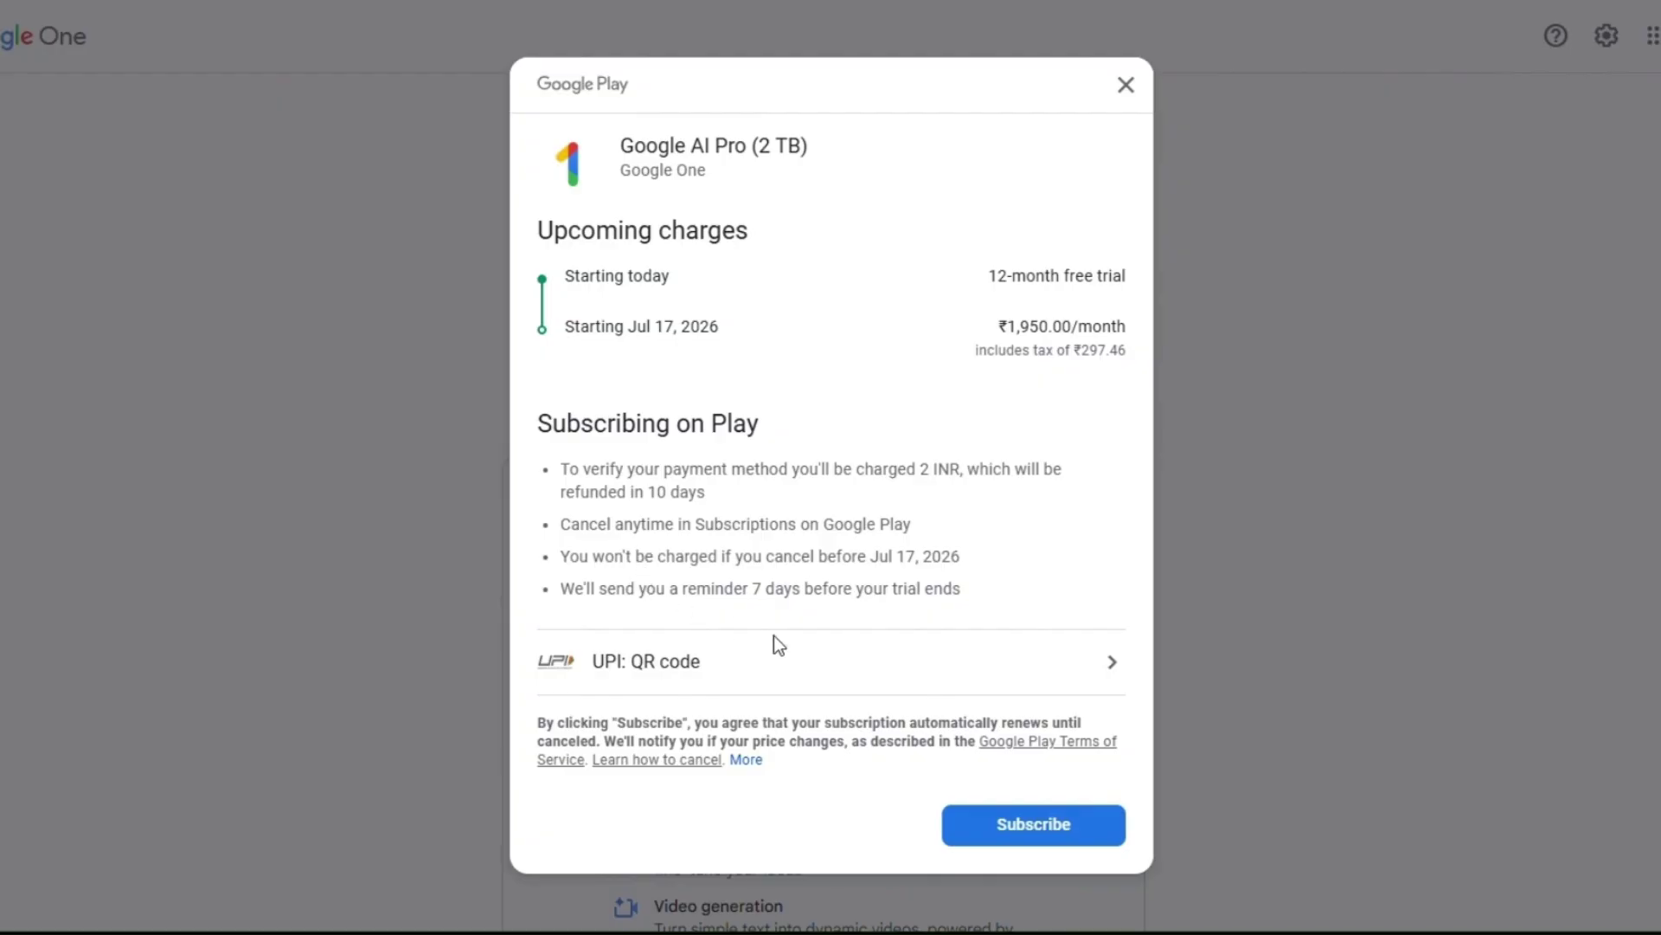
Subscribe to the Google AI Pro free trial and complete the ₹2 UPI autopay
{"action": "left_click", "coordinate": [1021, 844]}
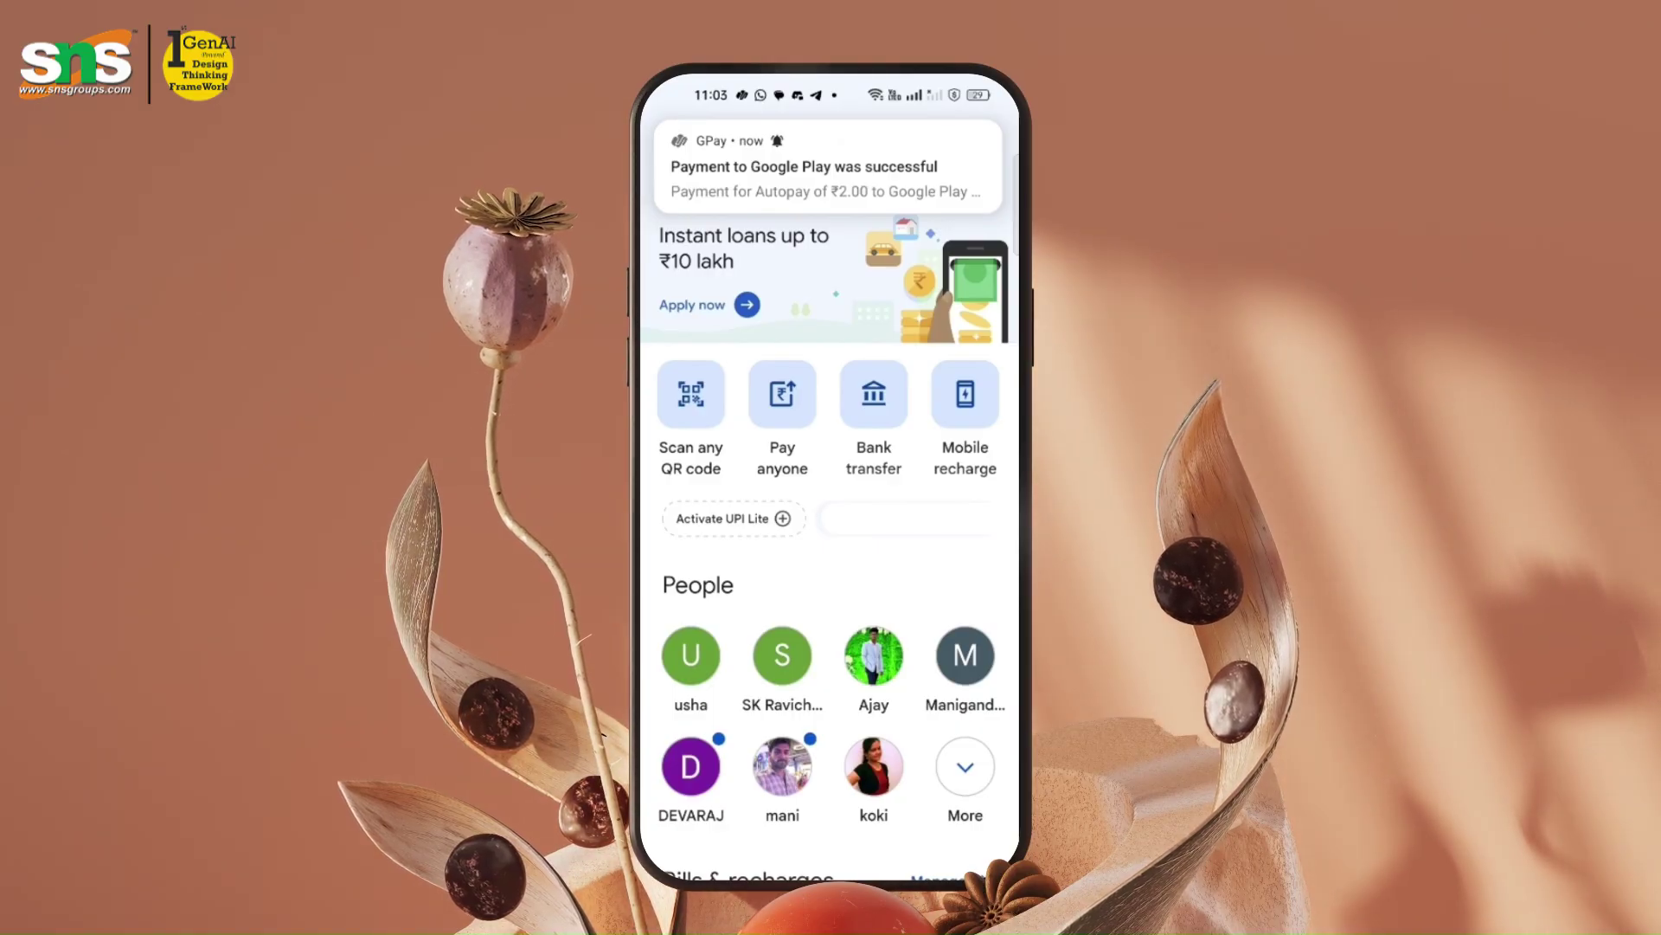
Find the Google Play autopay mandate in Google Pay and confirm its cancellation
{"action": "left_click", "coordinate": [975, 136]}
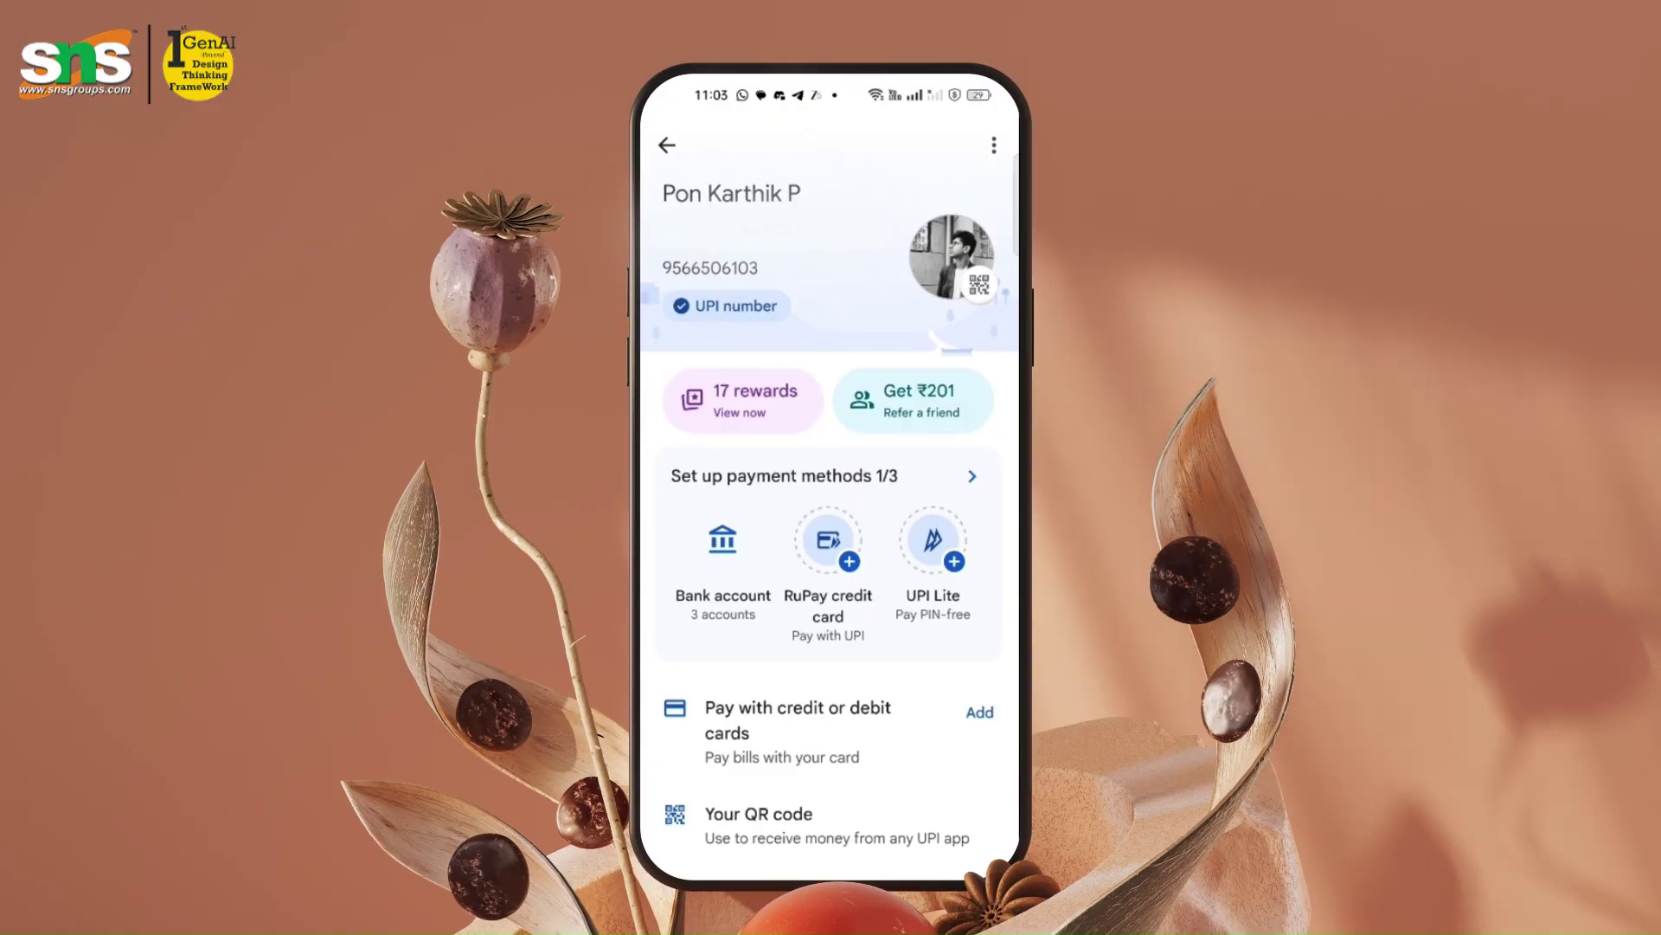
{"action": "scroll", "coordinate": [829, 519], "scroll_direction": "down", "scroll_amount": 3}
{"action": "left_click", "coordinate": [762, 688]}
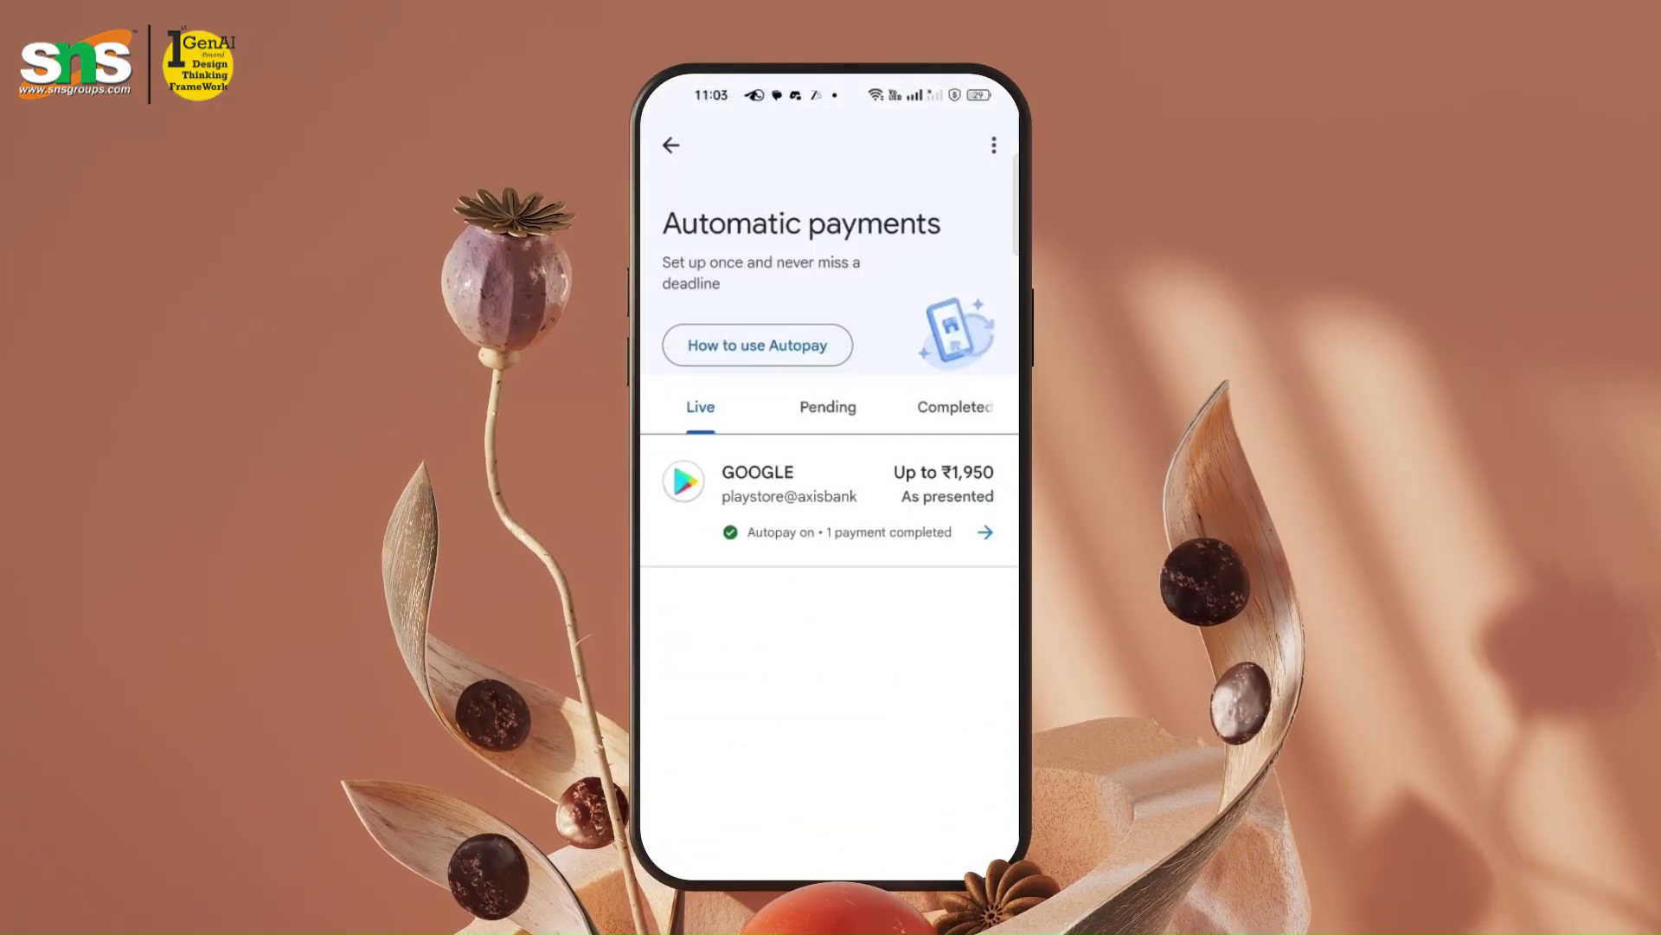
{"action": "left_click", "coordinate": [848, 498]}
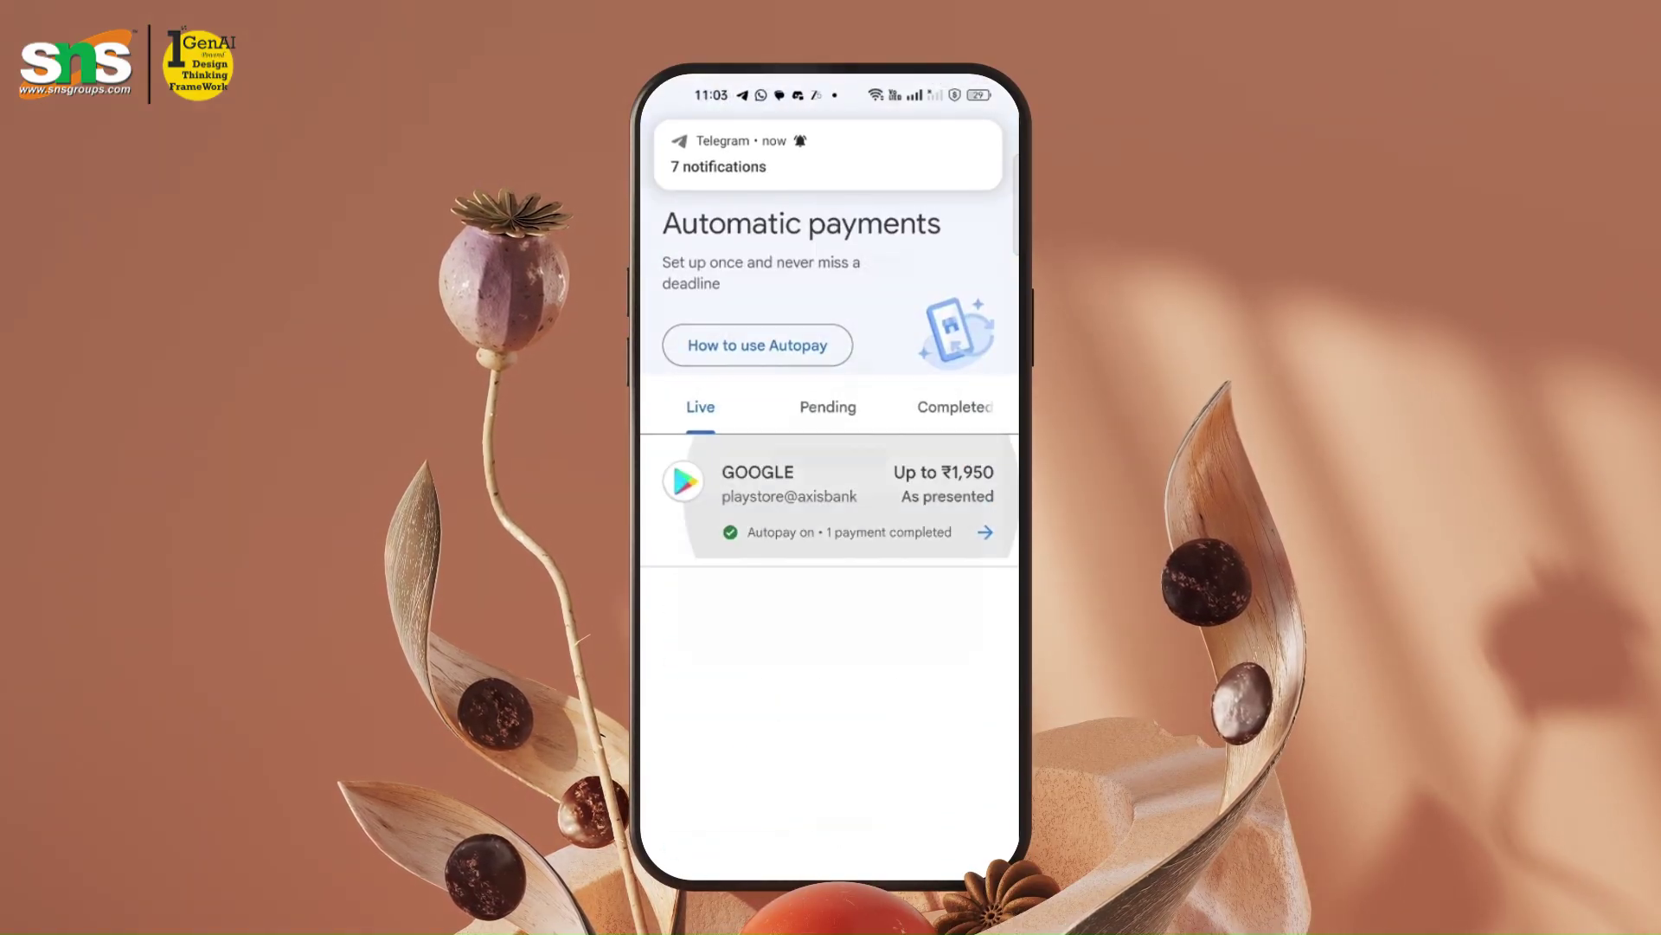
{"action": "scroll", "coordinate": [829, 520], "scroll_direction": "down", "scroll_amount": 2}
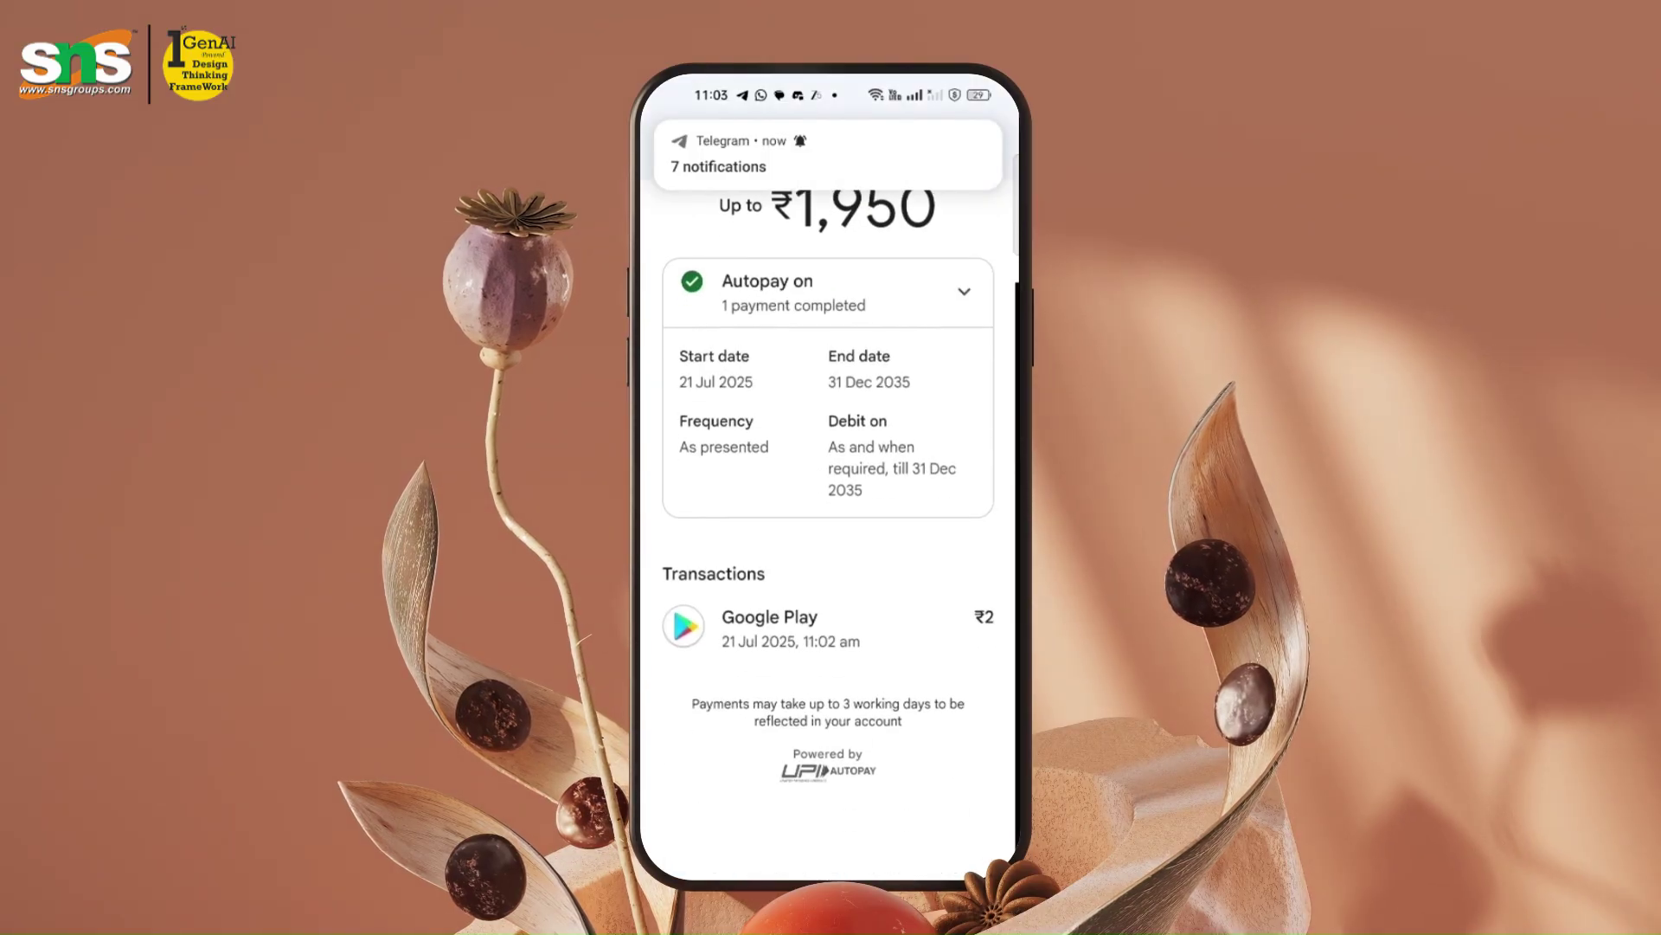
{"action": "scroll", "coordinate": [829, 519], "scroll_direction": "up", "scroll_amount": 1}
{"action": "left_click", "coordinate": [922, 867]}
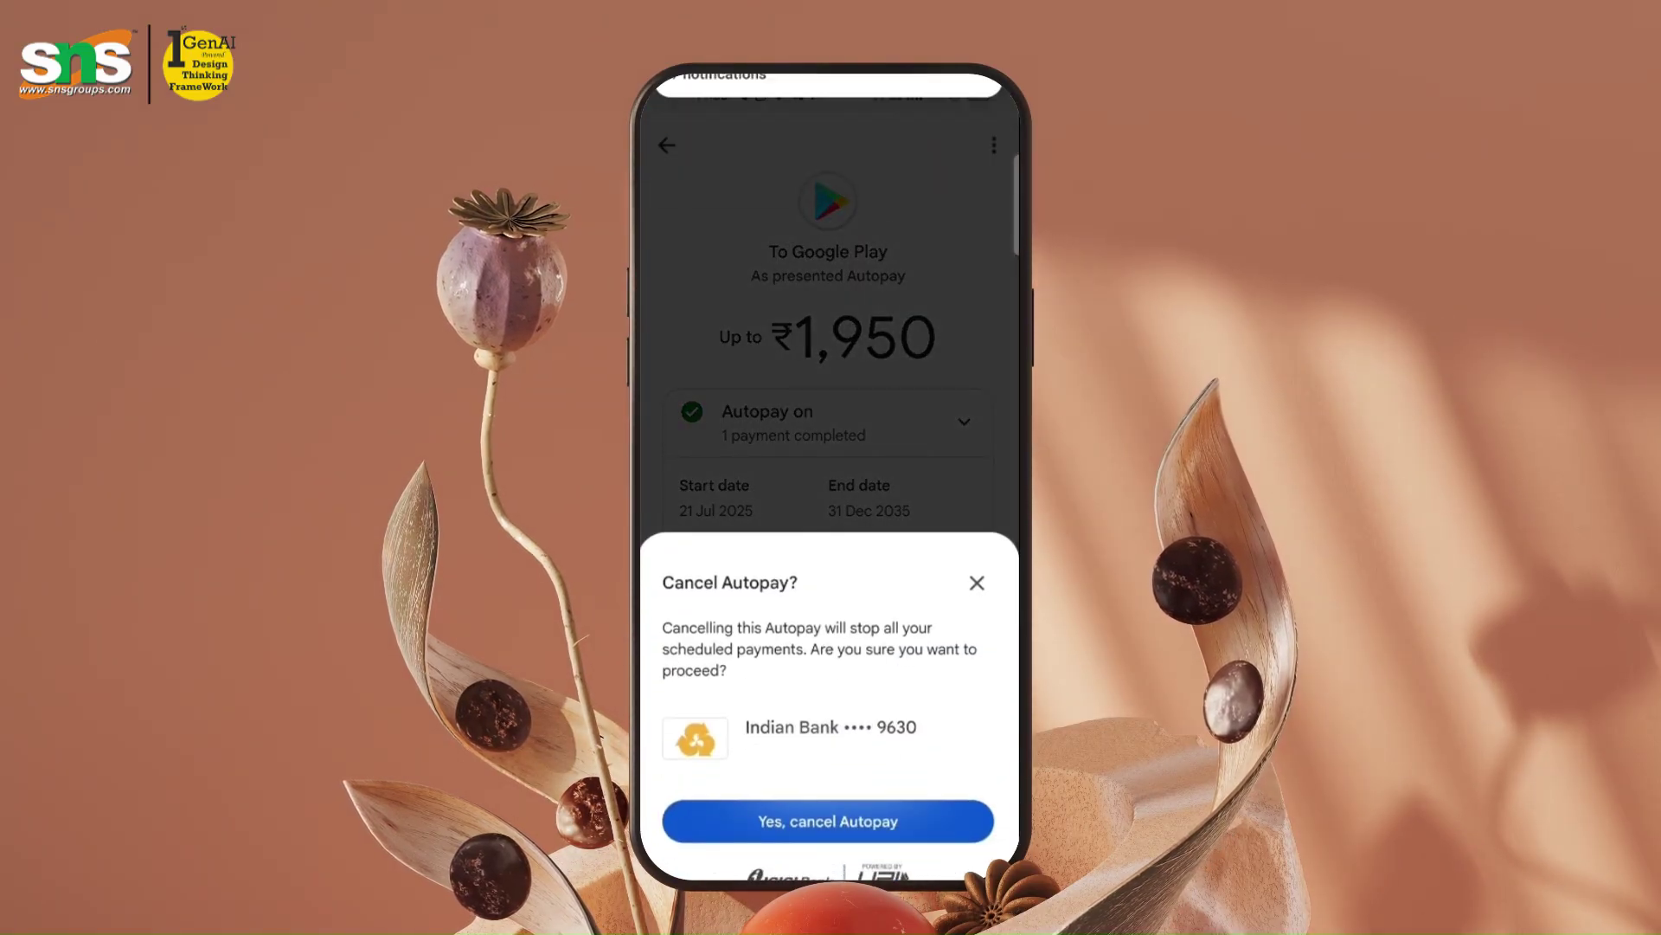
{"action": "left_click", "coordinate": [827, 820]}
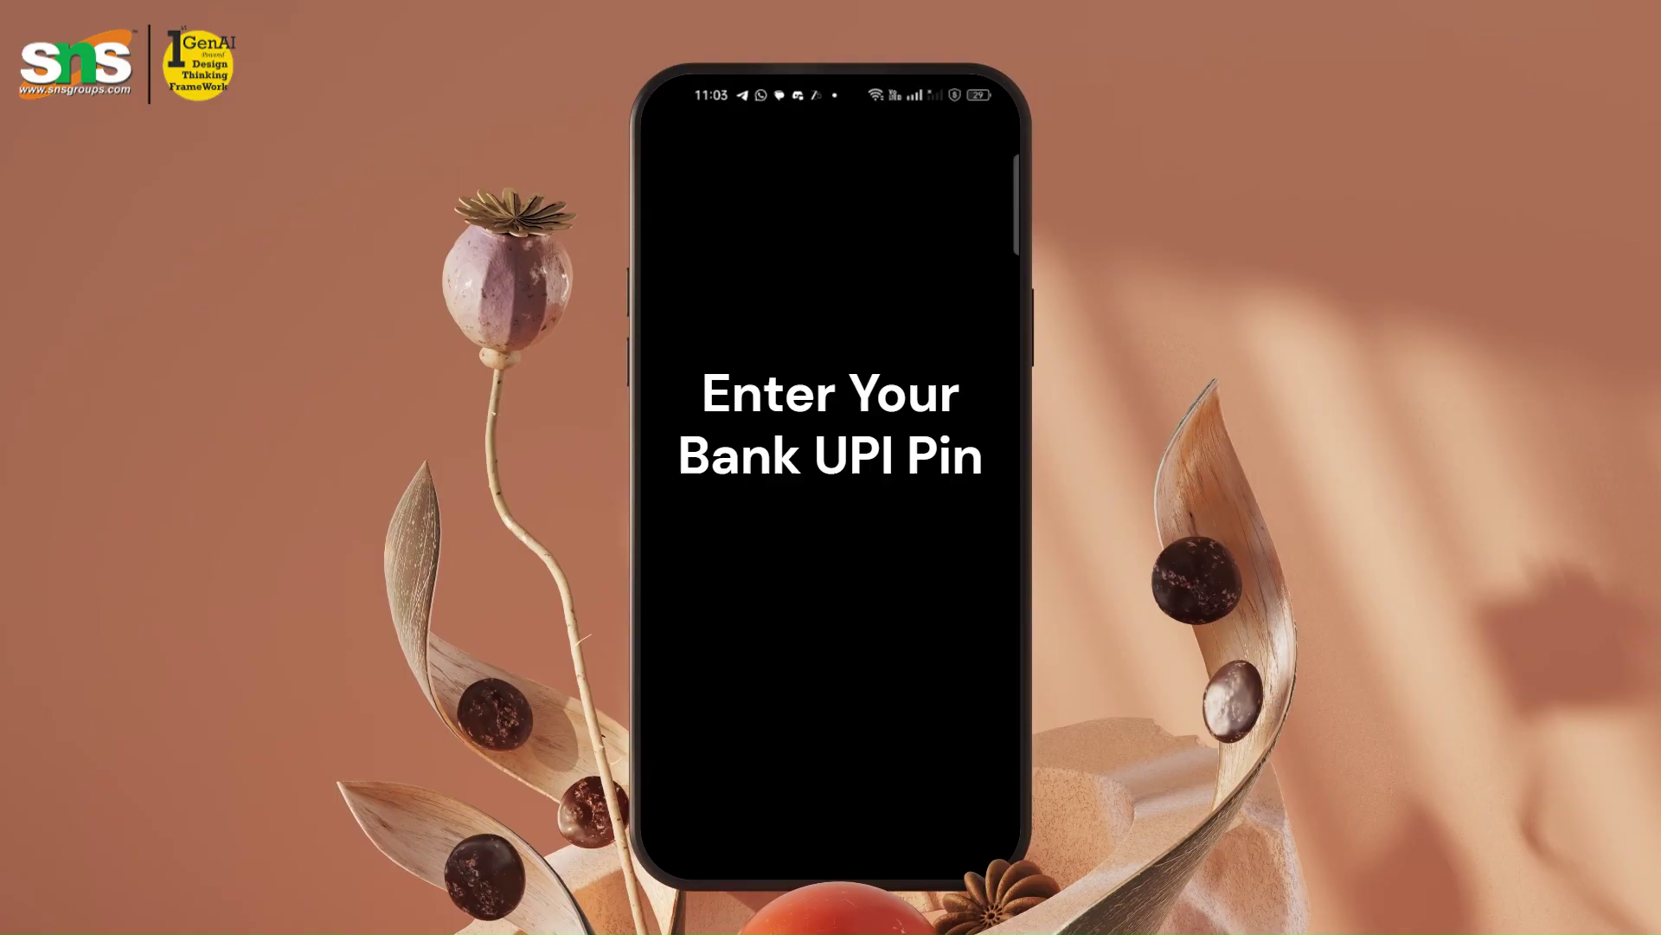